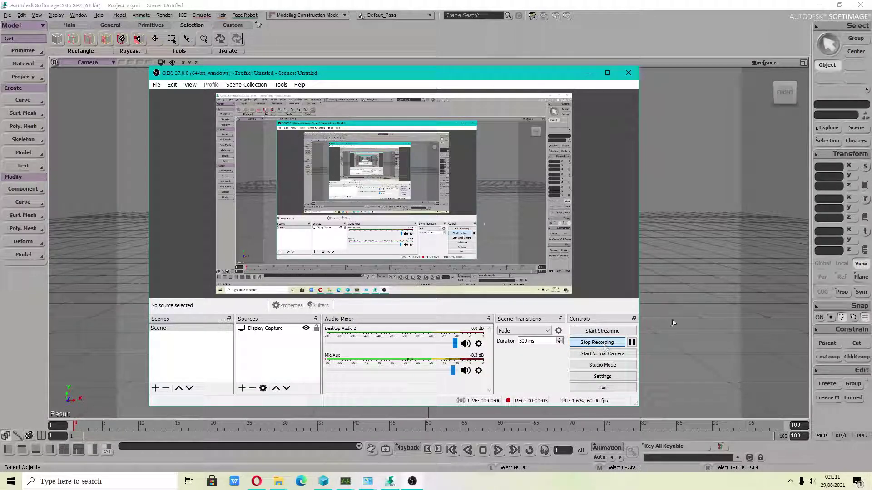
Minimize the OBS Studio window to reveal Softimage's empty 3D scene.
{"action": "left_click", "coordinate": [589, 73]}
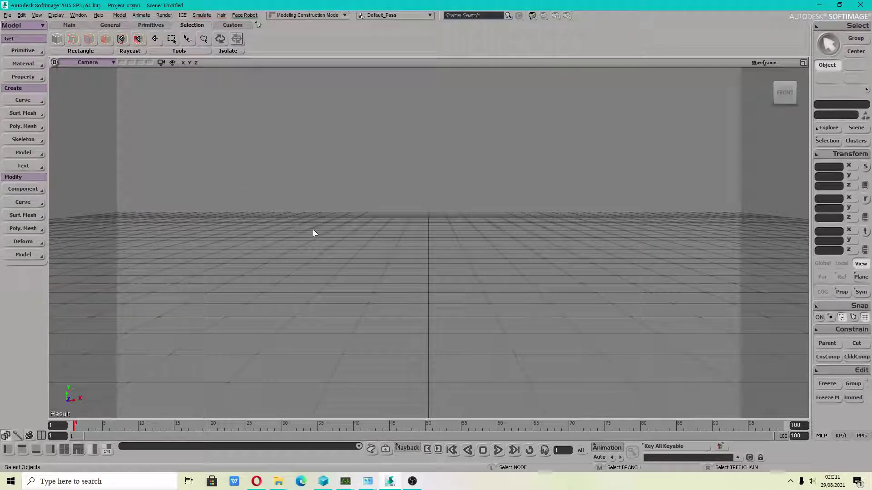
Orbit down onto the grid and browse the Curve and Poly. Mesh creation menus, ending on Curve.
{"action": "middle_click_drag", "start_coordinate": [328, 241], "coordinate": [329, 271]}
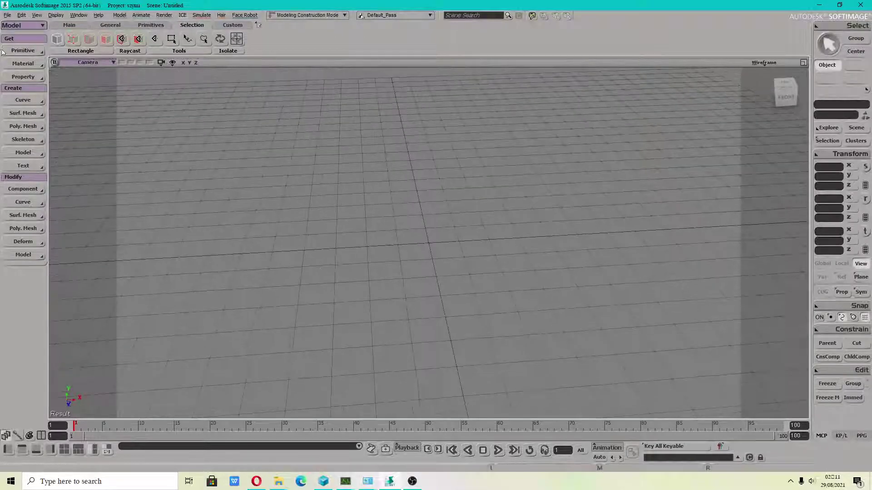
{"action": "left_click", "coordinate": [24, 102]}
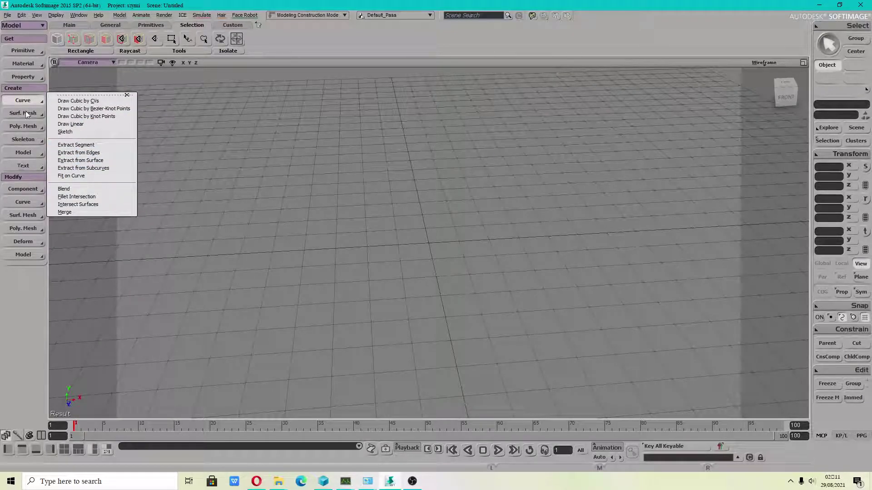
{"action": "left_click", "coordinate": [30, 127]}
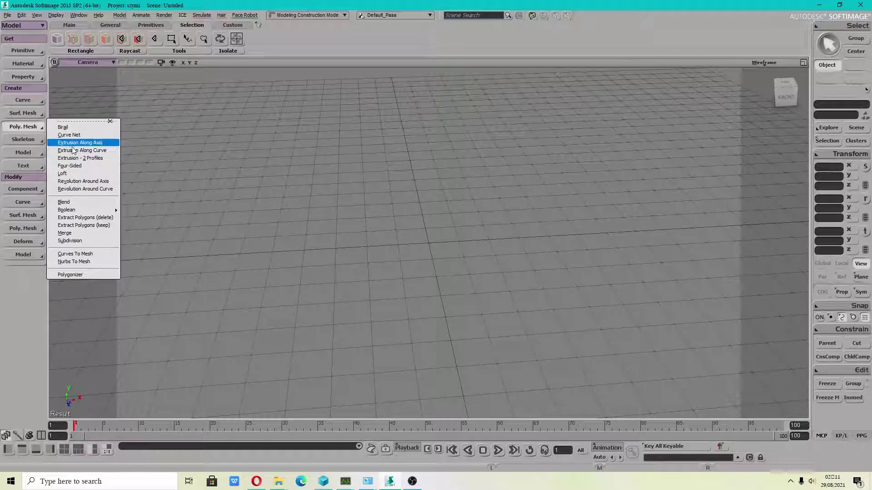
{"action": "left_click", "coordinate": [35, 99]}
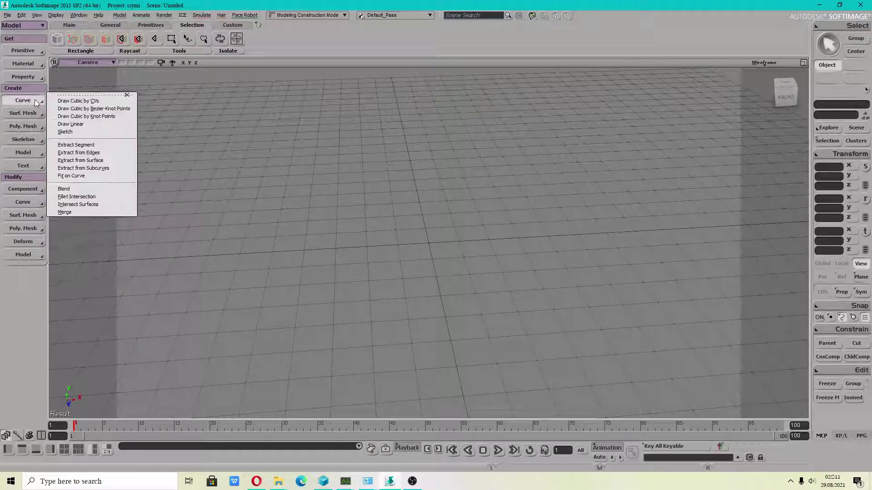
Start the Draw Cubic by CVs tool and set the viewport to the Top view.
{"action": "left_click", "coordinate": [69, 101]}
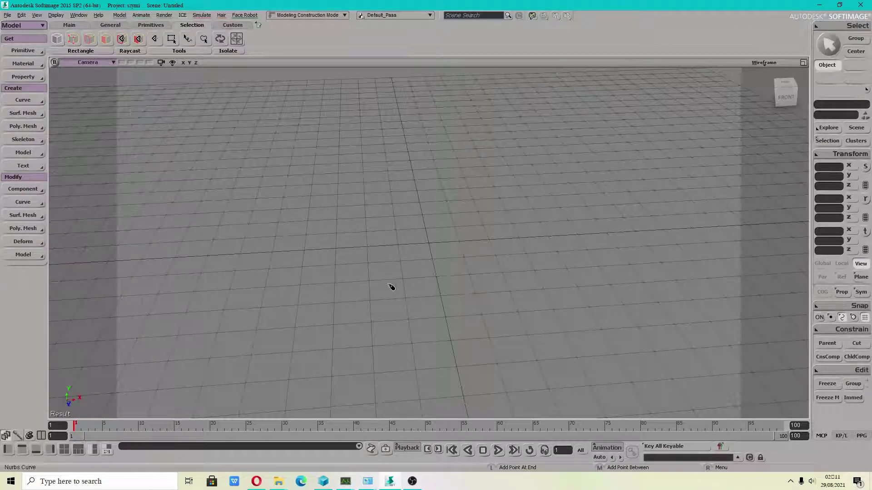
{"action": "key", "text": "F5"}
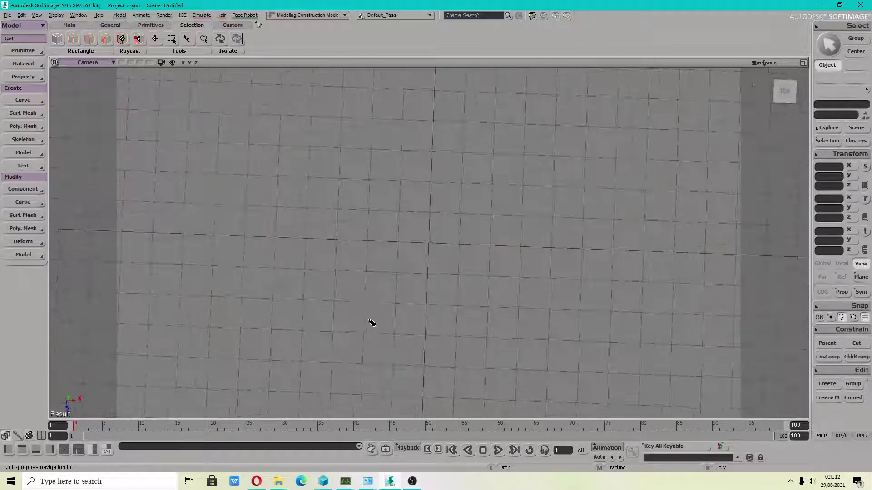
{"action": "left_click", "coordinate": [88, 62]}
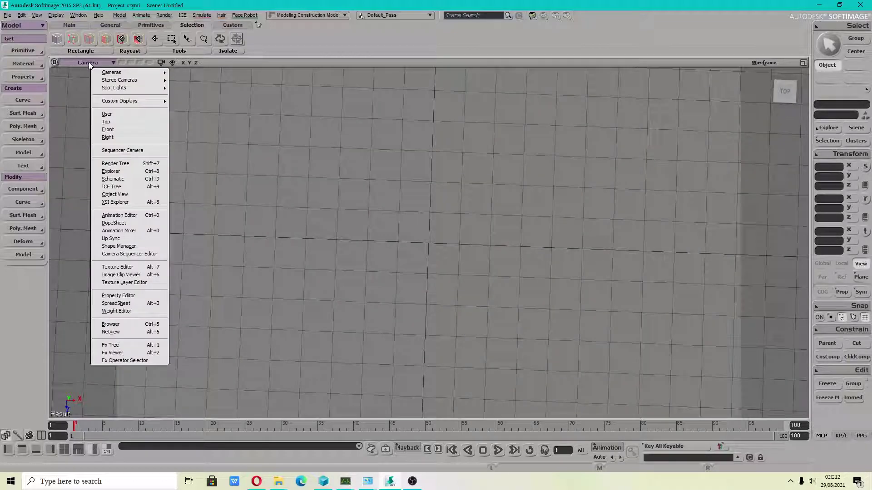
{"action": "left_click", "coordinate": [123, 113]}
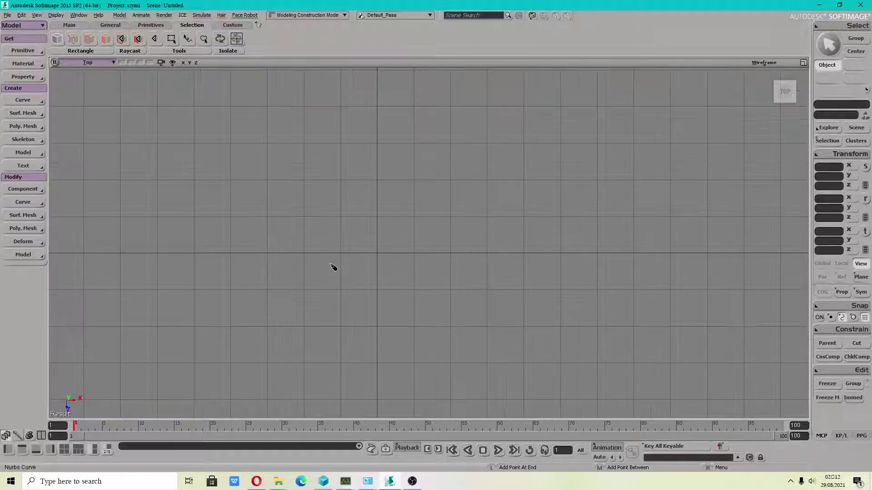
Place the star's first control points, forming the first arm and the left tip.
{"action": "left_click", "coordinate": [355, 247]}
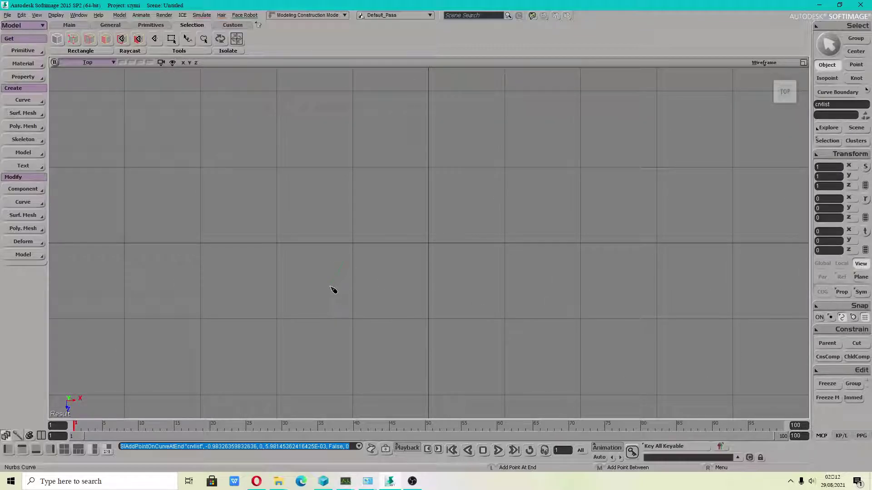
{"action": "left_click", "coordinate": [329, 294]}
{"action": "left_click", "coordinate": [297, 304]}
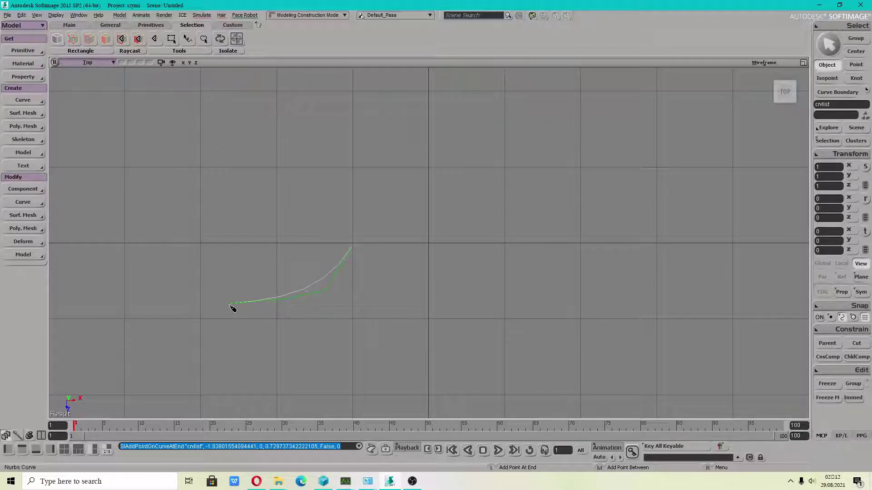
{"action": "left_click", "coordinate": [222, 312]}
{"action": "left_click", "coordinate": [223, 321]}
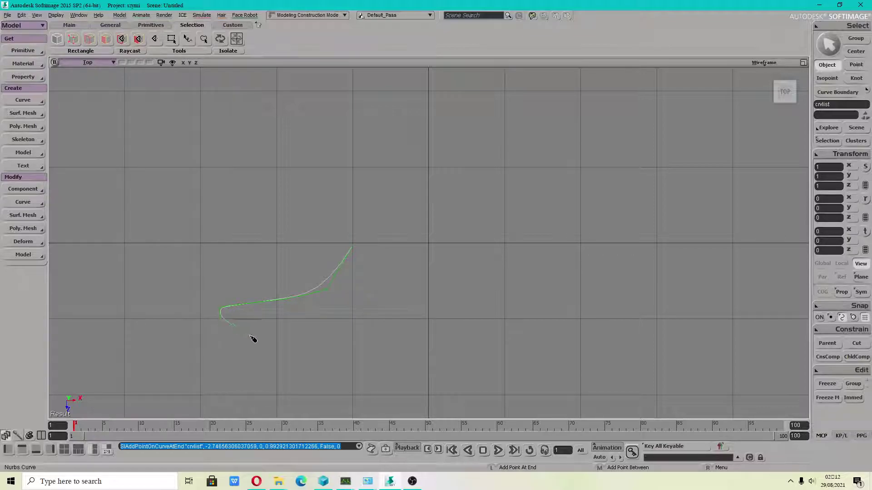
{"action": "left_click", "coordinate": [270, 340]}
{"action": "scroll", "coordinate": [270, 340], "scroll_direction": "down", "scroll_amount": 1}
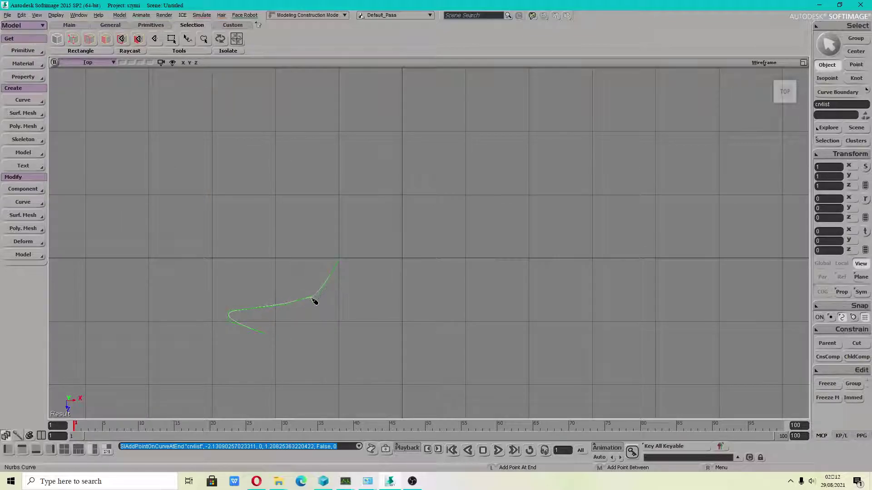
Undo three stray points that were inserted partway along the curve.
{"action": "middle_click", "coordinate": [314, 300]}
{"action": "key", "text": "ctrl+z"}
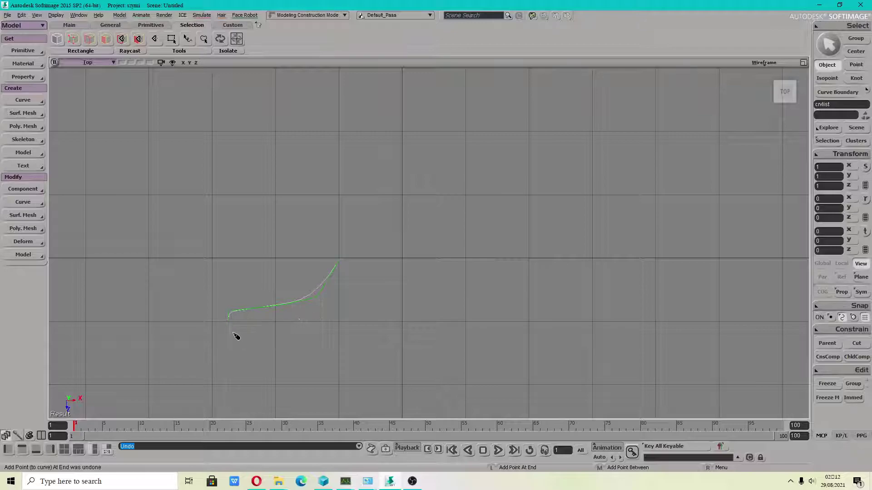
{"action": "middle_click", "coordinate": [259, 339]}
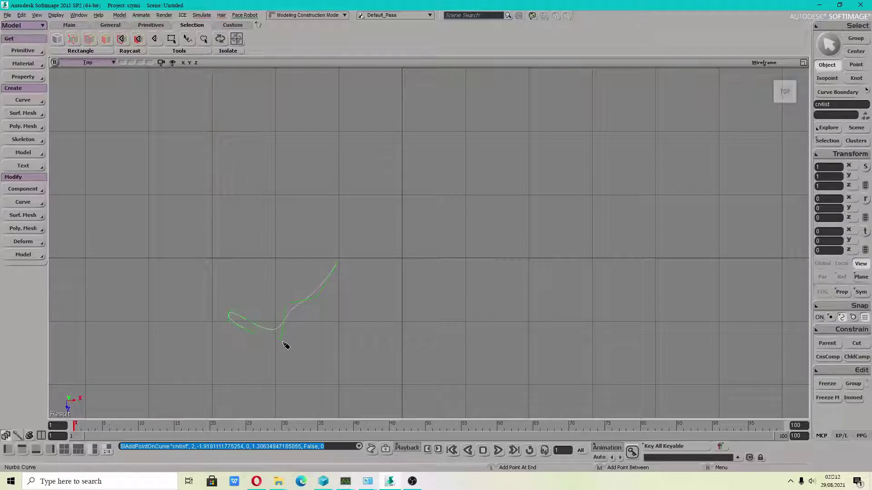
{"action": "key", "text": "ctrl+z"}
{"action": "middle_click", "coordinate": [301, 341]}
{"action": "scroll", "coordinate": [297, 335], "scroll_direction": "up", "scroll_amount": 1}
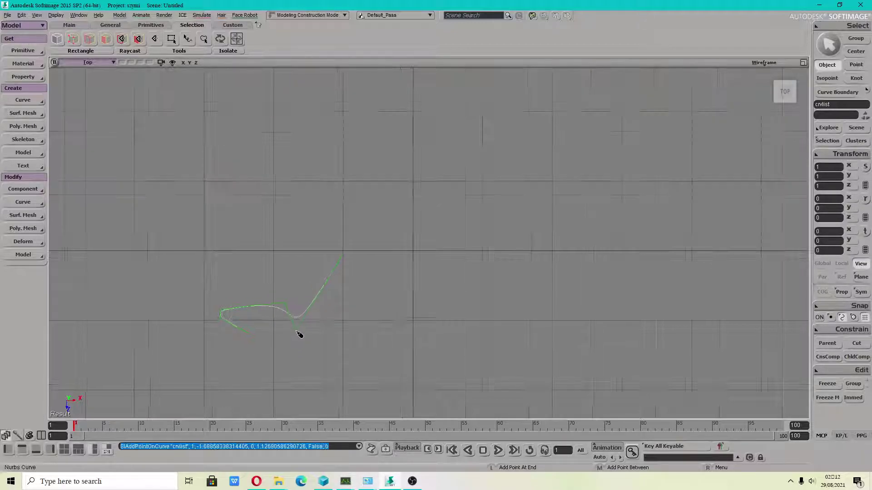
{"action": "key", "text": "ctrl+z"}
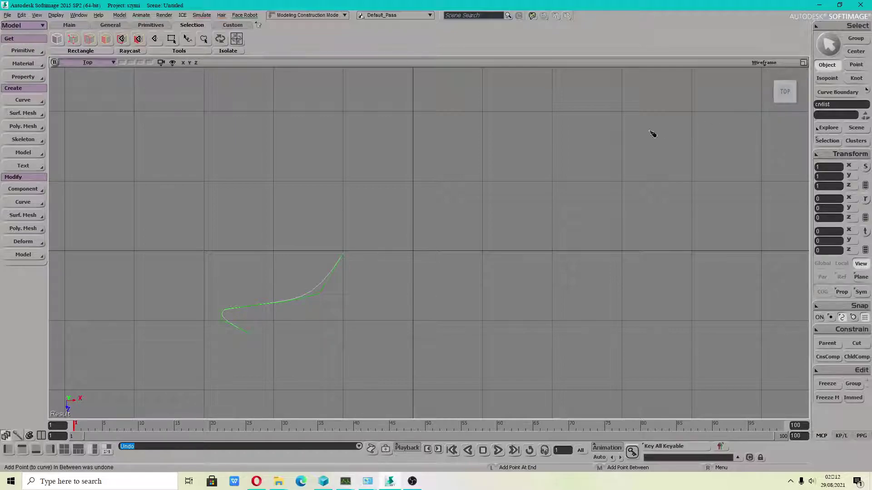
{"action": "scroll", "coordinate": [398, 305], "scroll_direction": "down", "scroll_amount": 3}
{"action": "scroll", "coordinate": [365, 388], "scroll_direction": "up", "scroll_amount": 2}
{"action": "scroll", "coordinate": [349, 334], "scroll_direction": "up", "scroll_amount": 2}
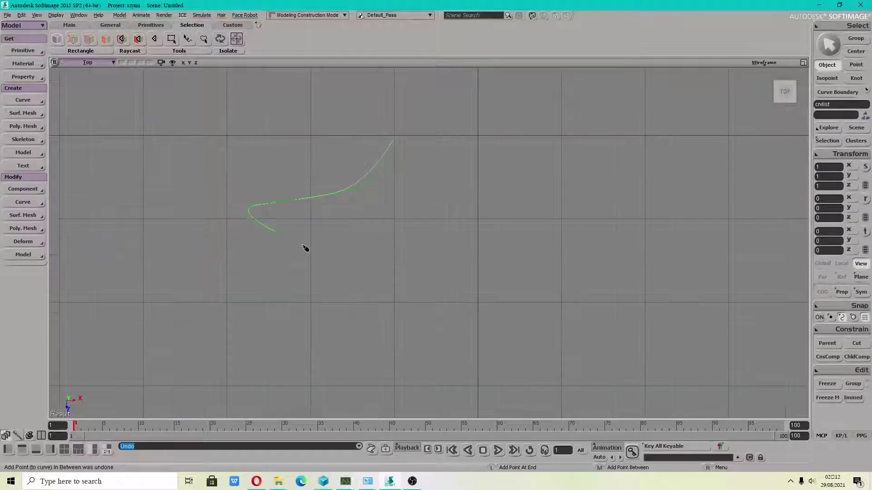
Continue the curve along the lower-left edge to the bottom tip and back up.
{"action": "left_click", "coordinate": [317, 254]}
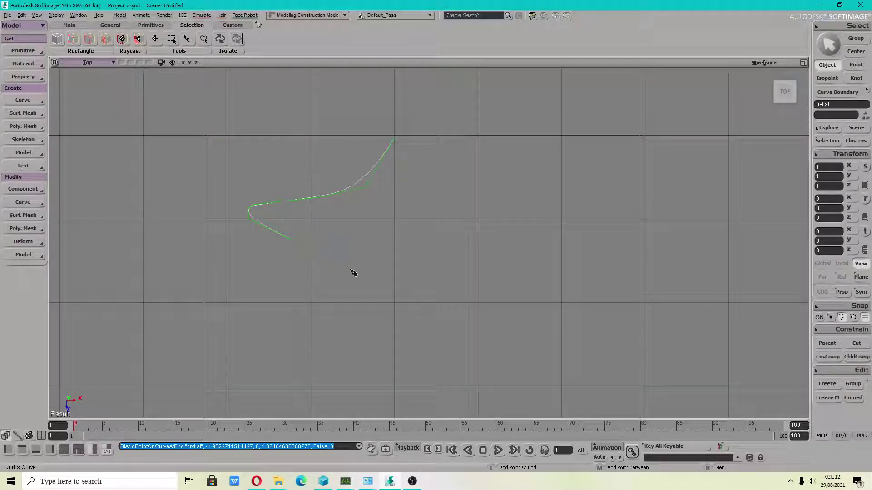
{"action": "left_click", "coordinate": [370, 305]}
{"action": "left_click", "coordinate": [390, 347]}
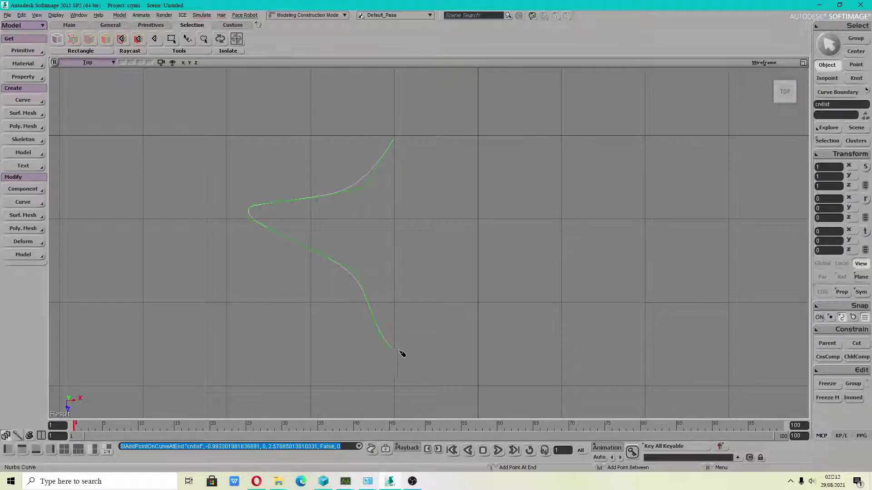
{"action": "left_click", "coordinate": [408, 350]}
{"action": "left_click", "coordinate": [440, 295]}
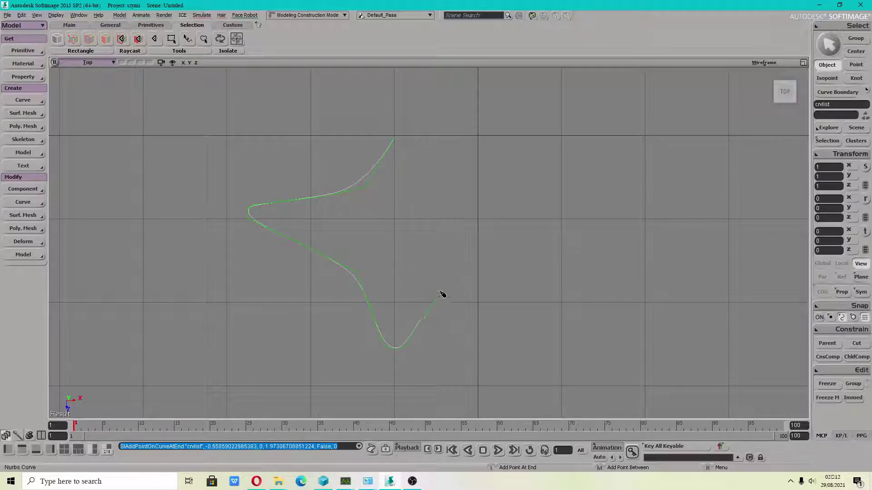
Add points forming the star's right tip and rounding off its top tip.
{"action": "left_click", "coordinate": [457, 269]}
{"action": "left_click", "coordinate": [497, 259]}
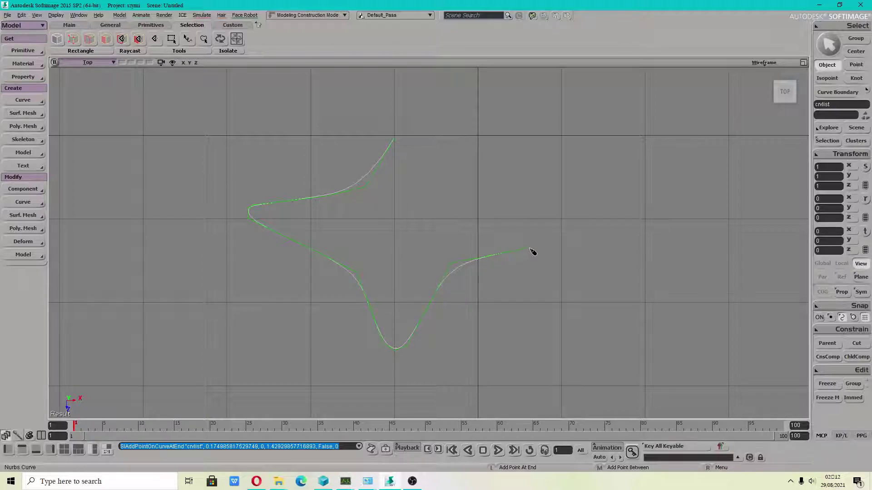
{"action": "left_click", "coordinate": [542, 245]}
{"action": "left_click", "coordinate": [540, 233]}
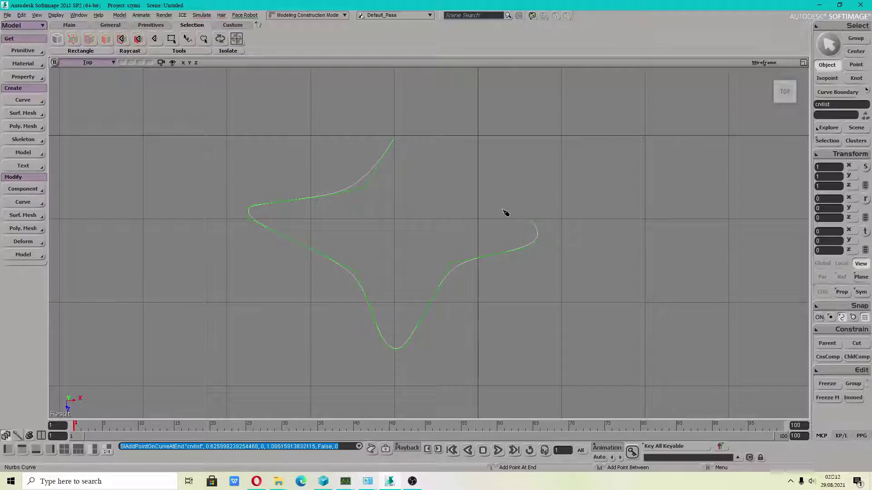
{"action": "left_click", "coordinate": [448, 187]}
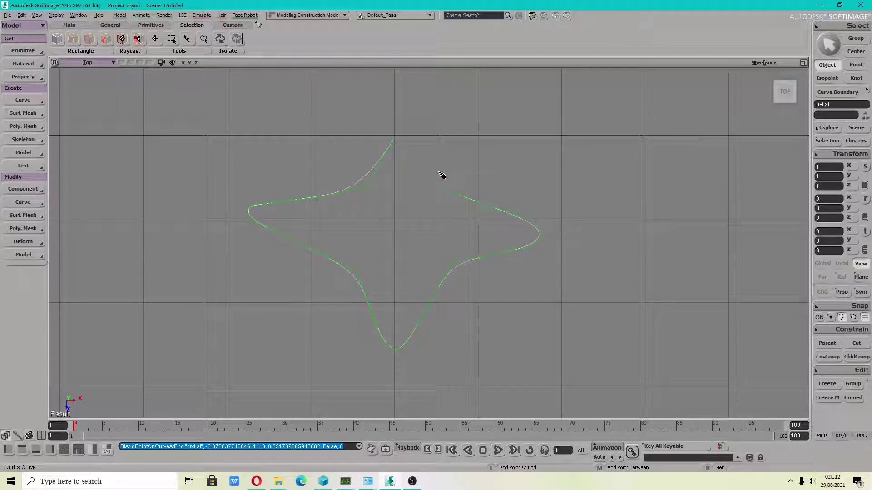
{"action": "left_click", "coordinate": [434, 147]}
{"action": "left_click", "coordinate": [426, 125]}
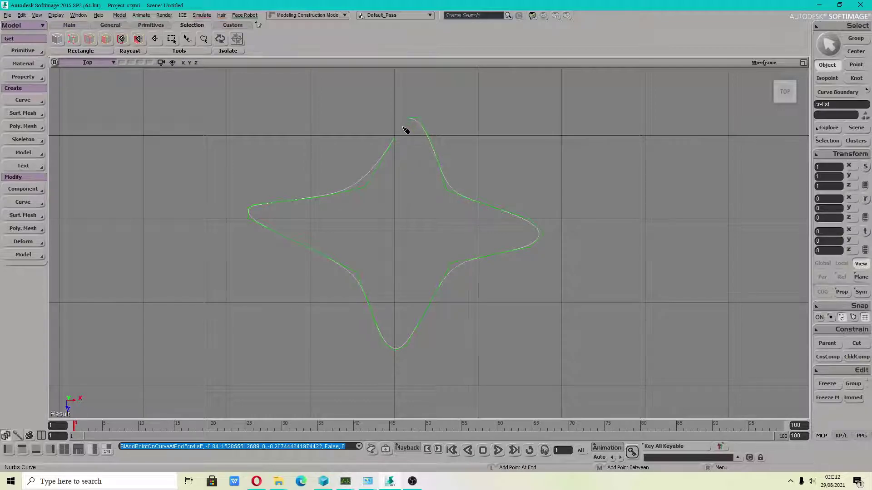
{"action": "left_click", "coordinate": [405, 131]}
End drawing and close the star curve with Modify > Curve > Open/Close.
{"action": "key", "text": "m"}
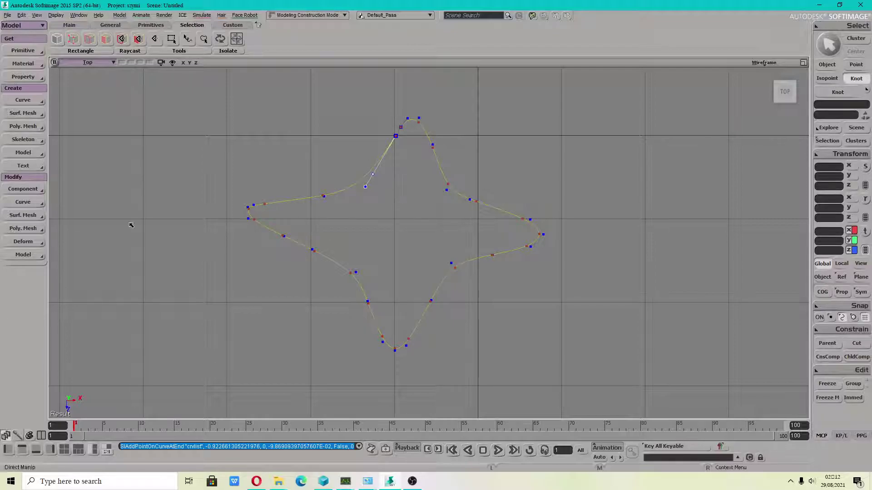
{"action": "left_click", "coordinate": [24, 203]}
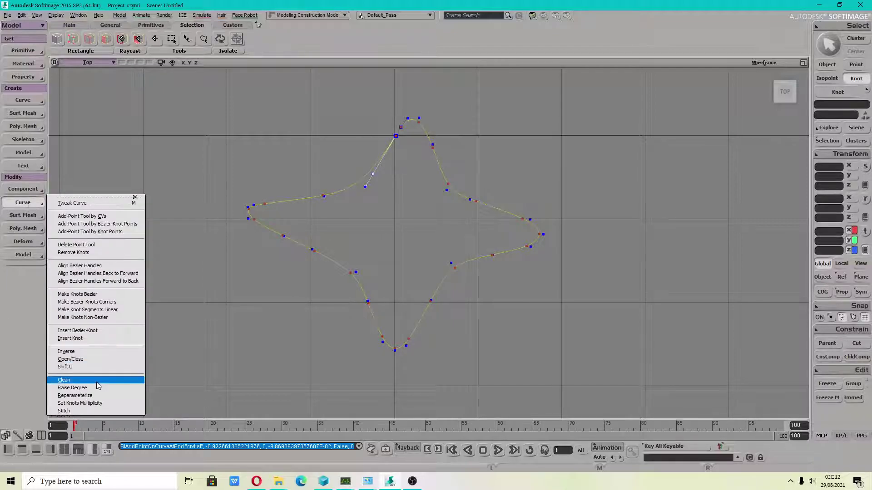
{"action": "left_click", "coordinate": [70, 359]}
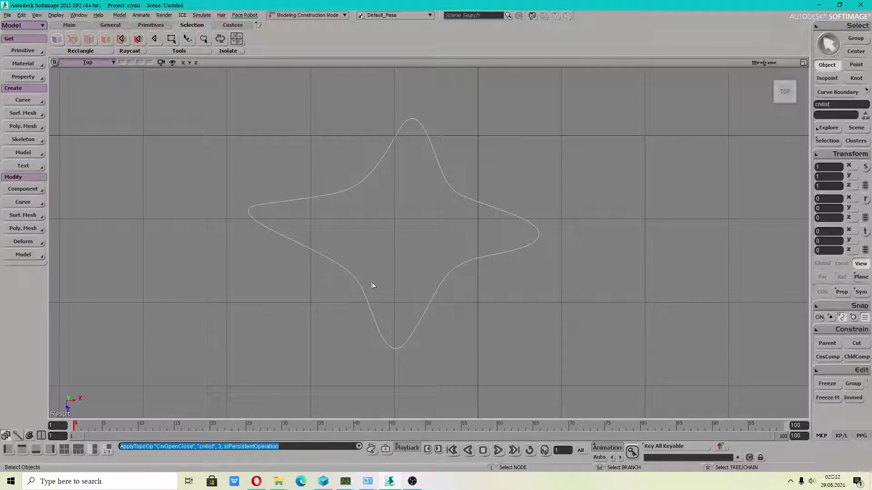
{"action": "key", "text": "v"}
{"action": "key", "text": "super"}
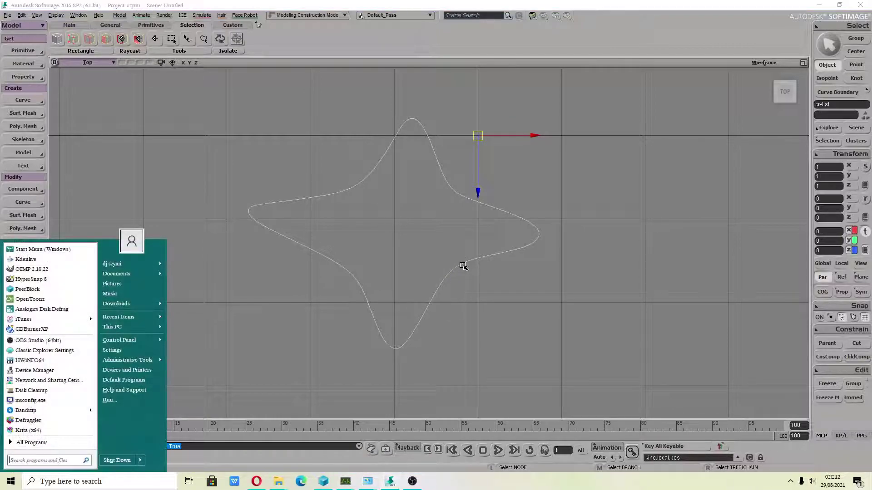
Dismiss the Start menu, switch the viewport to User perspective and orbit to an angled view.
{"action": "key", "text": "super"}
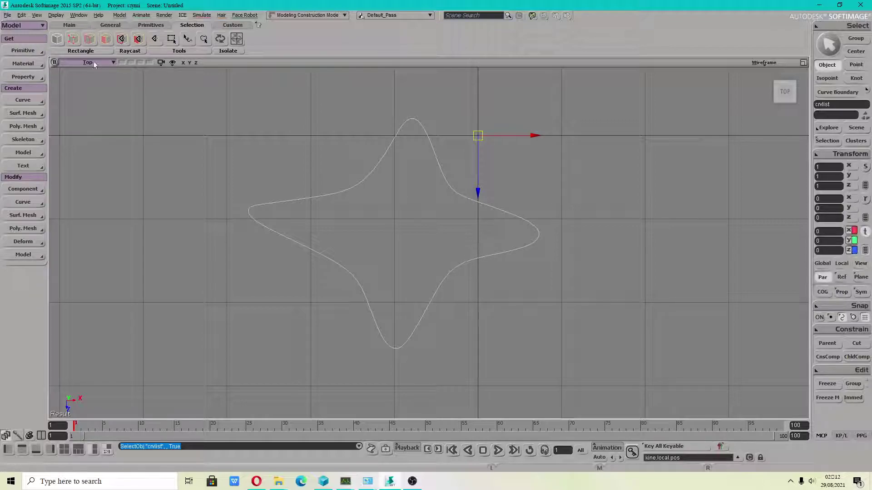
{"action": "left_click", "coordinate": [94, 63]}
{"action": "left_click", "coordinate": [109, 135]}
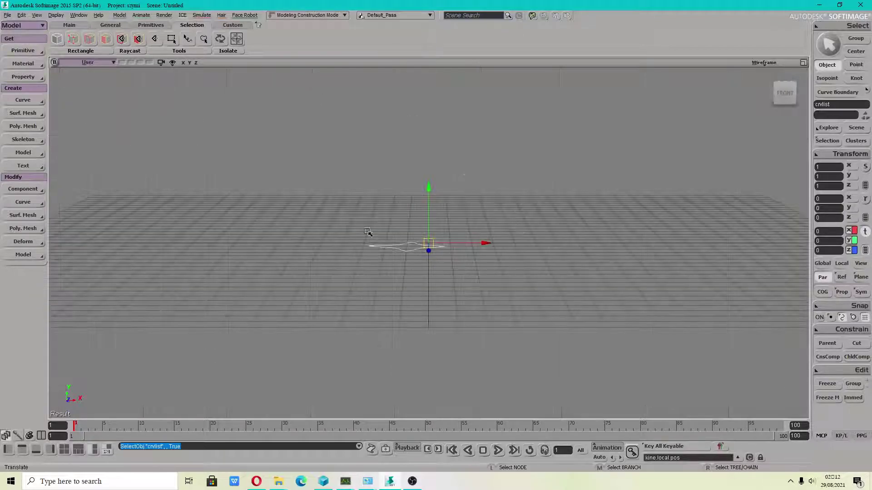
{"action": "key", "text": "s"}
{"action": "mouse_move", "coordinate": [368, 234]}
{"action": "left_mouse_down"}
{"action": "mouse_move", "coordinate": [523, 268]}
{"action": "mouse_move", "coordinate": [513, 249]}
{"action": "mouse_move", "coordinate": [720, 384]}
{"action": "left_mouse_up"}
Freeze the star curve's modelling history, orbit nearly top-down, and expose its knots.
{"action": "left_click", "coordinate": [826, 385]}
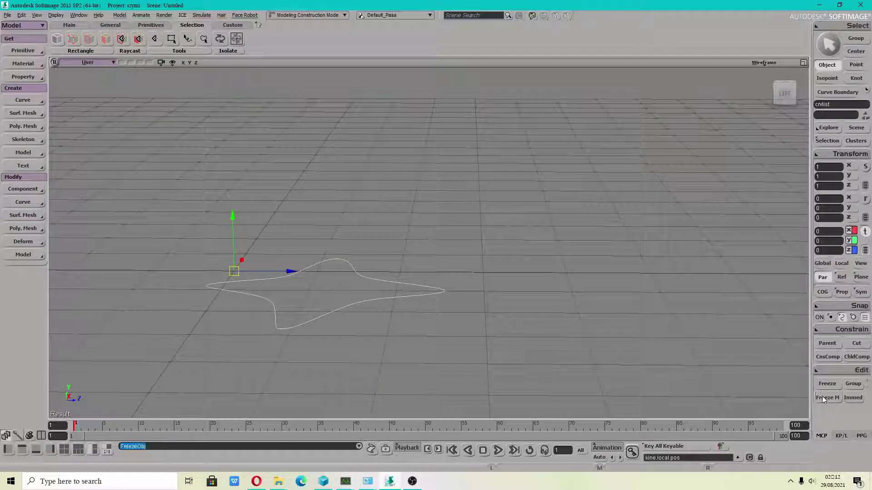
{"action": "left_click", "coordinate": [824, 400]}
{"action": "left_click", "coordinate": [516, 286]}
{"action": "left_click", "coordinate": [294, 280]}
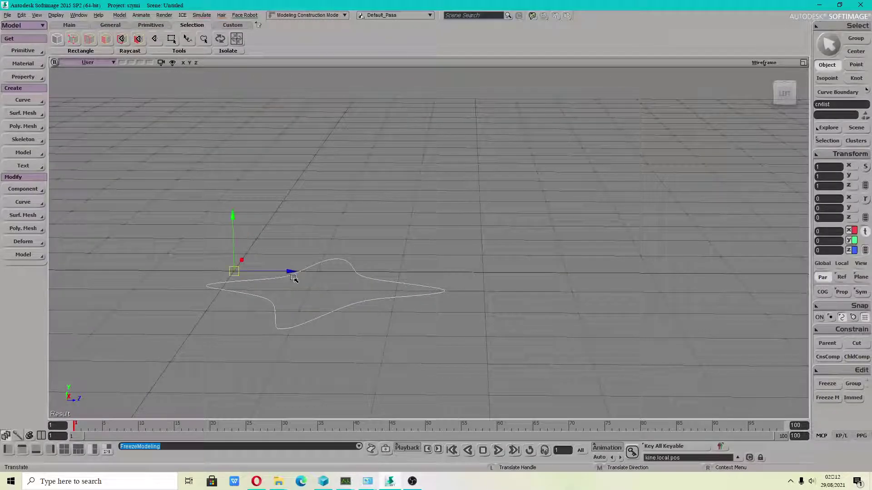
{"action": "key", "text": "s"}
{"action": "mouse_move", "coordinate": [336, 298]}
{"action": "left_mouse_down"}
{"action": "mouse_move", "coordinate": [344, 350]}
{"action": "mouse_move", "coordinate": [335, 368]}
{"action": "mouse_move", "coordinate": [350, 227]}
{"action": "mouse_move", "coordinate": [337, 238]}
{"action": "mouse_move", "coordinate": [366, 288]}
{"action": "left_mouse_up"}
{"action": "key", "text": "v"}
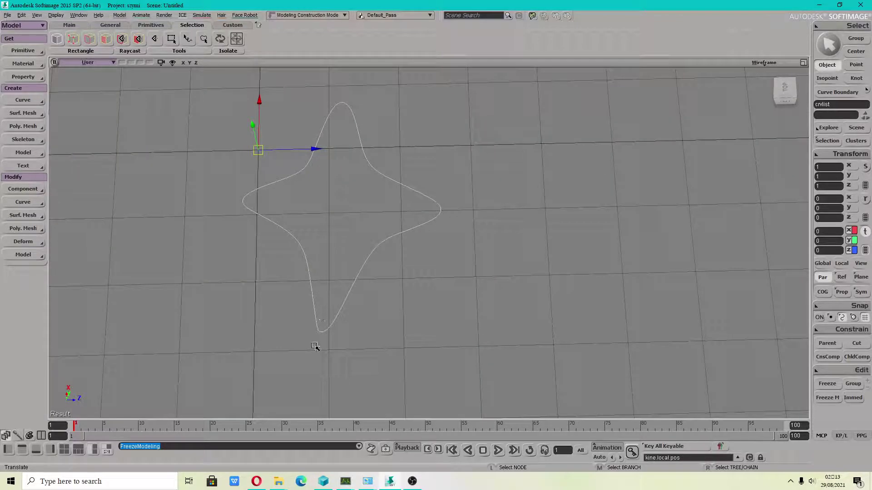
{"action": "key", "text": "m"}
Enable the Translate Manipulator on the bottom knot #5 and nudge it slightly.
{"action": "right_click", "coordinate": [320, 332]}
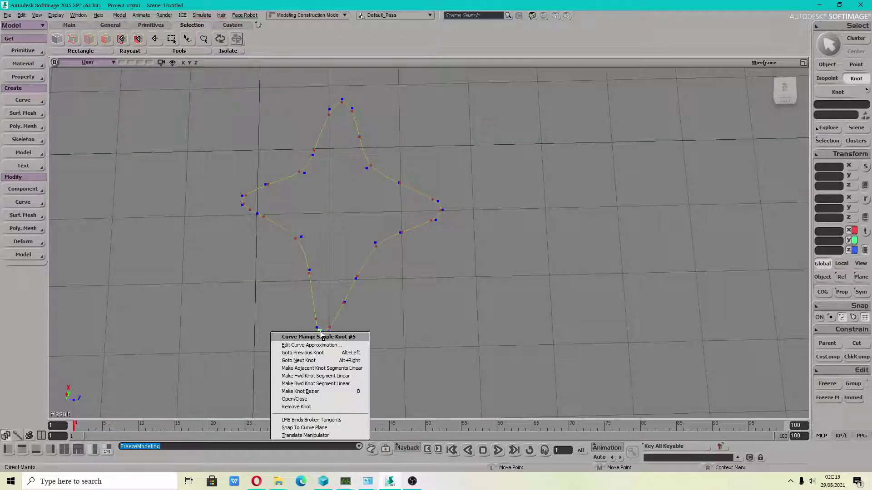
{"action": "left_click", "coordinate": [319, 436]}
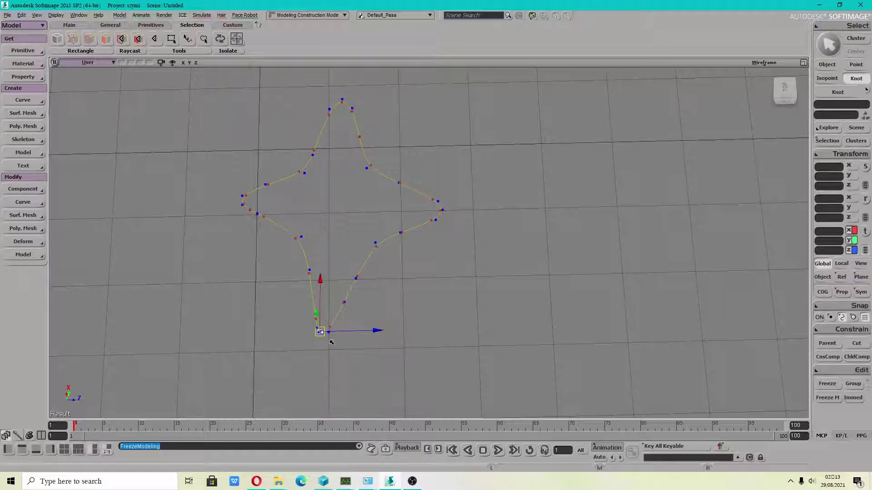
{"action": "right_click", "coordinate": [325, 335]}
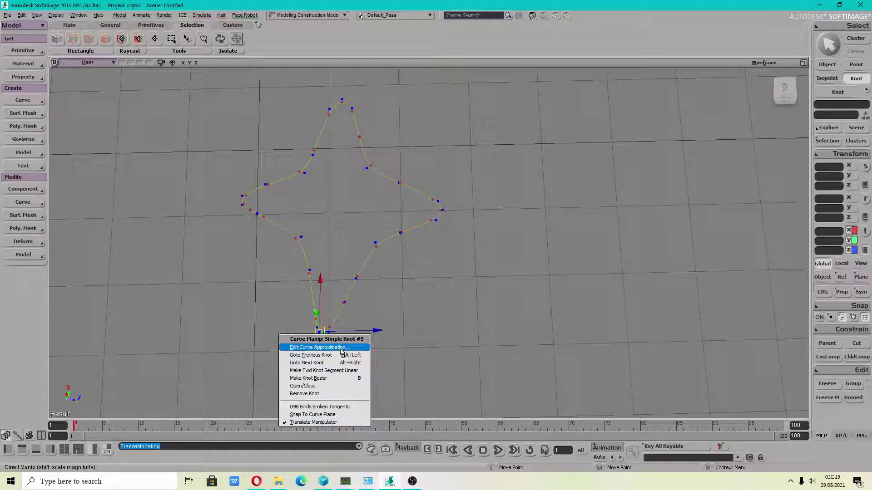
{"action": "left_click", "coordinate": [18, 301]}
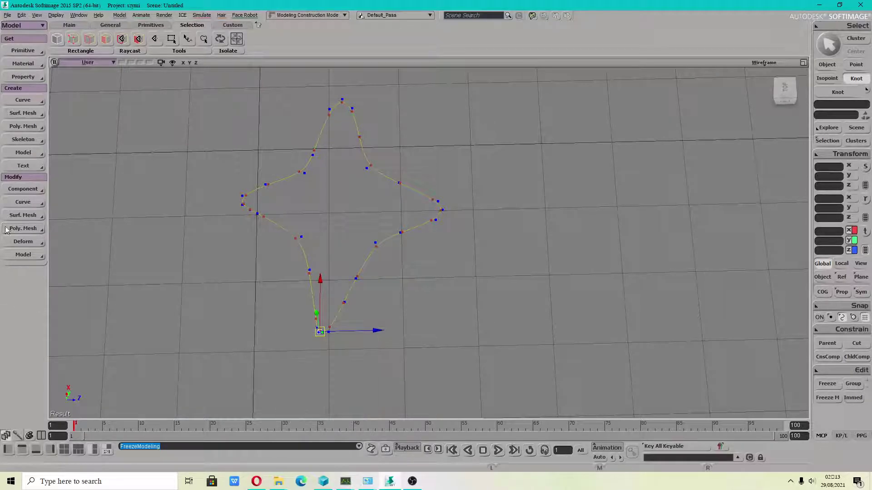
{"action": "right_click", "coordinate": [329, 309]}
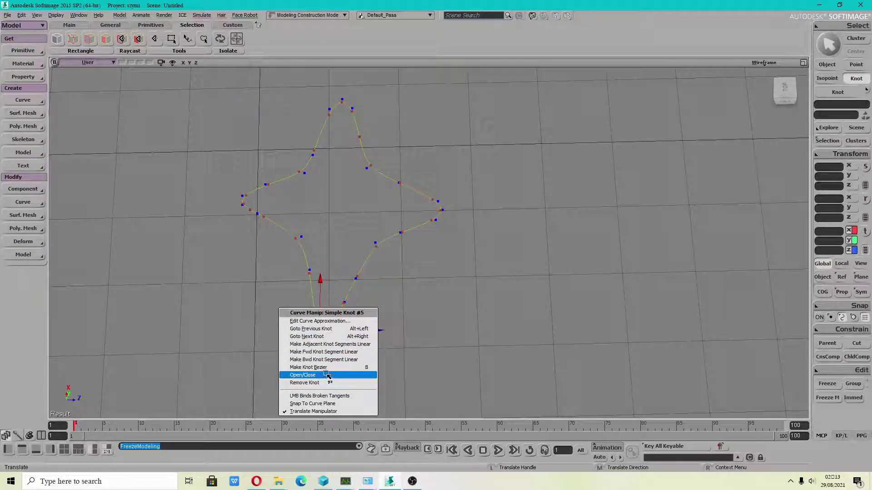
{"action": "left_click", "coordinate": [349, 245]}
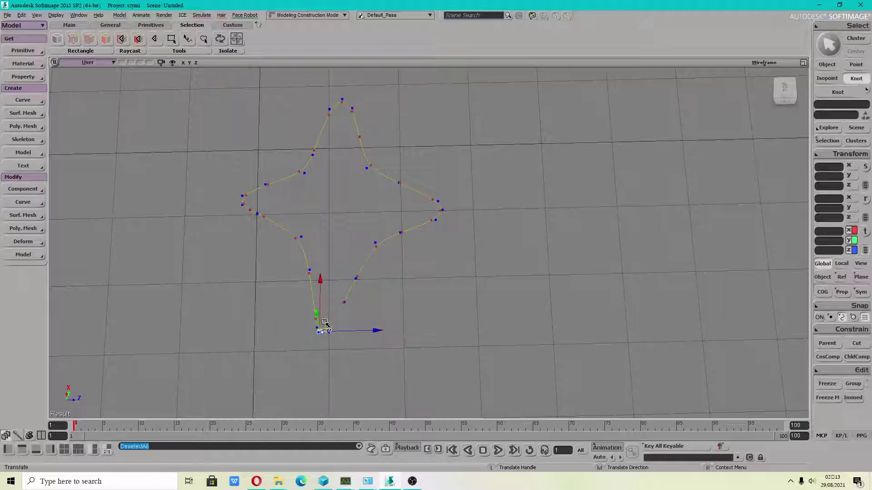
{"action": "left_click_drag", "start_coordinate": [349, 334], "coordinate": [319, 332]}
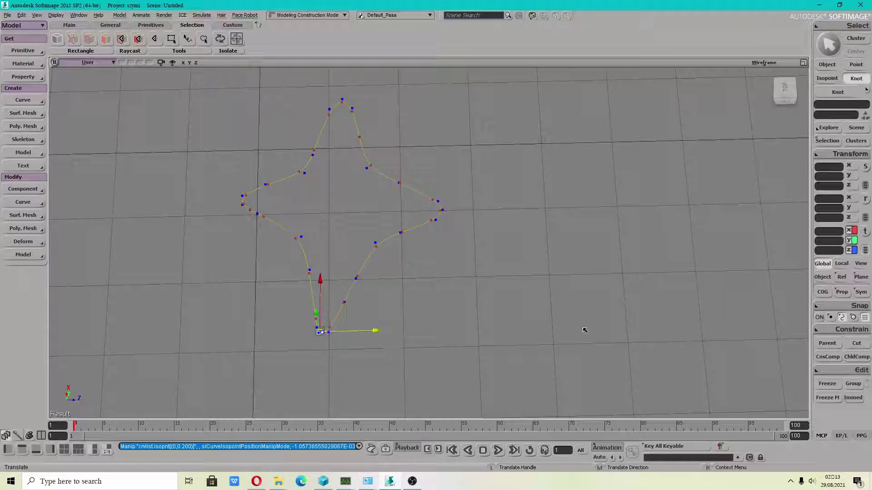
Turn Prop off, set COG/Object reference, and raise the bottom knot.
{"action": "left_click", "coordinate": [842, 291]}
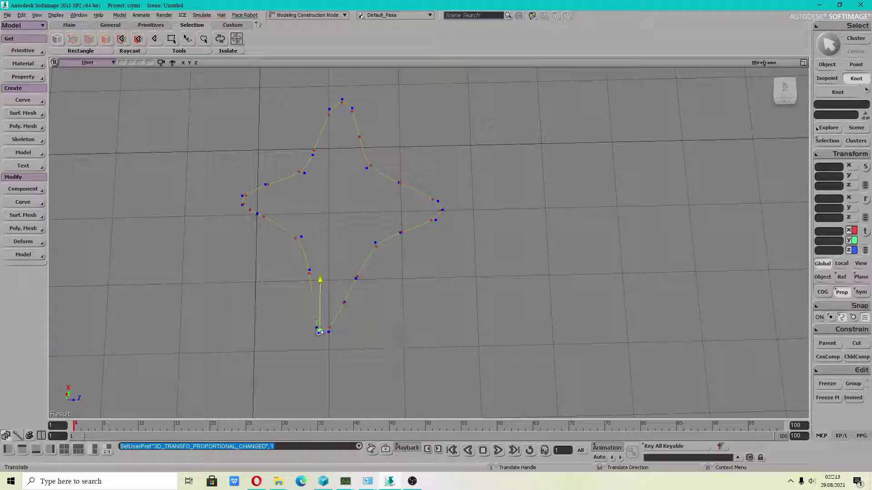
{"action": "left_click", "coordinate": [319, 332]}
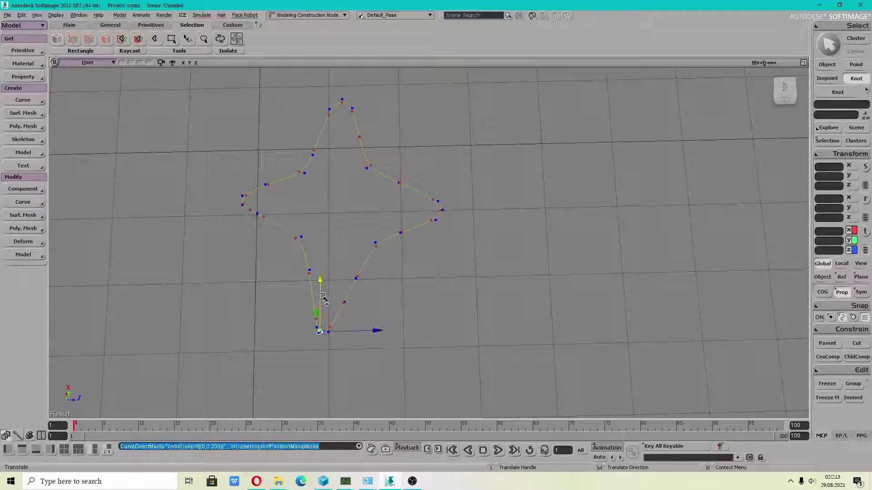
{"action": "left_click", "coordinate": [841, 292]}
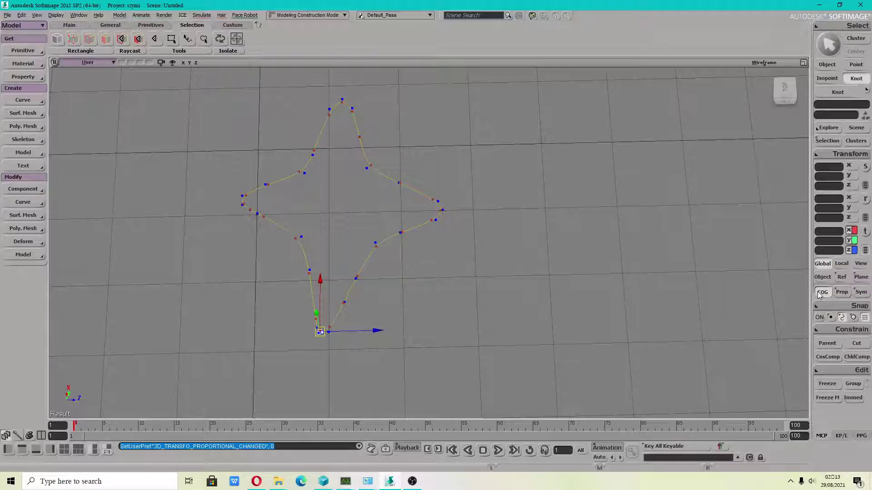
{"action": "left_click", "coordinate": [822, 293]}
{"action": "mouse_move", "coordinate": [319, 327]}
{"action": "left_mouse_down"}
{"action": "mouse_move", "coordinate": [320, 315]}
{"action": "mouse_move", "coordinate": [320, 332]}
{"action": "left_mouse_up"}
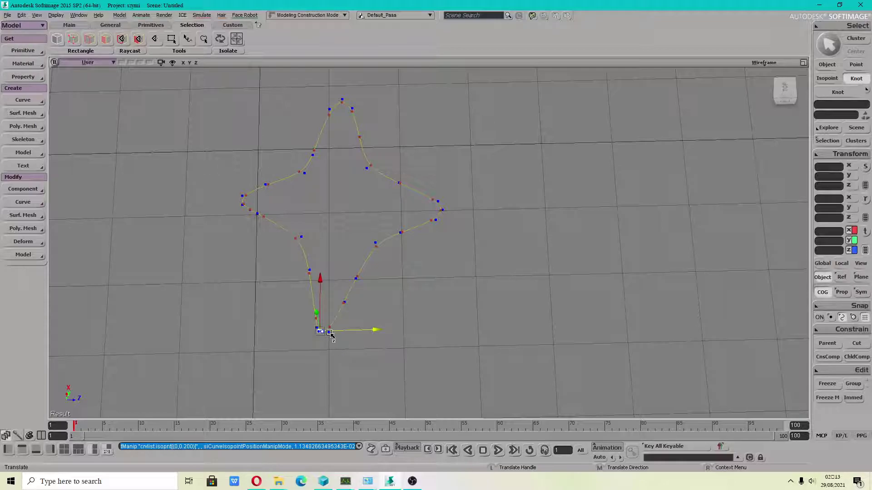
{"action": "key", "text": "m"}
Use Modify > Curve > Insert Knot to add a knot near the star's bottom point.
{"action": "right_click", "coordinate": [325, 334]}
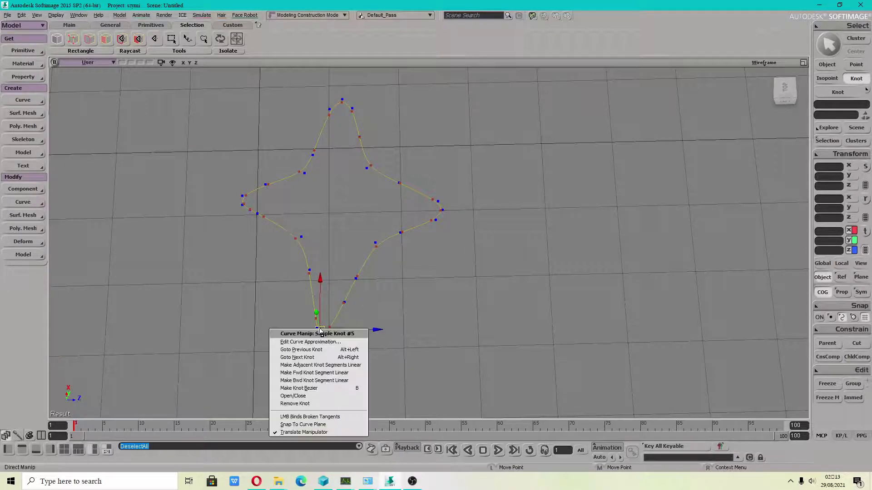
{"action": "left_click", "coordinate": [336, 293]}
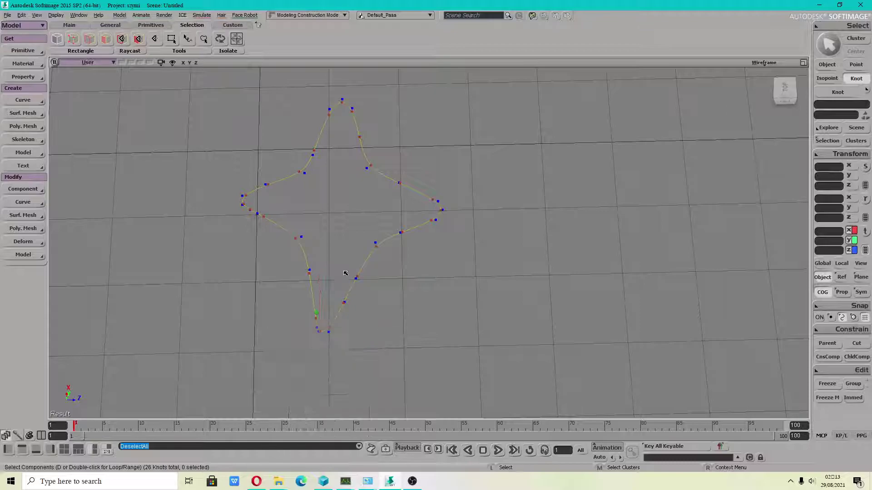
{"action": "left_click", "coordinate": [25, 204]}
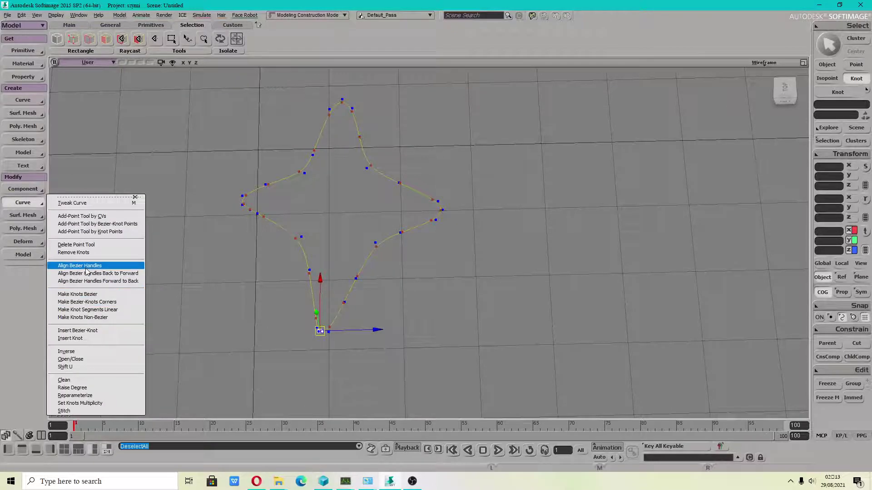
{"action": "left_click", "coordinate": [88, 334]}
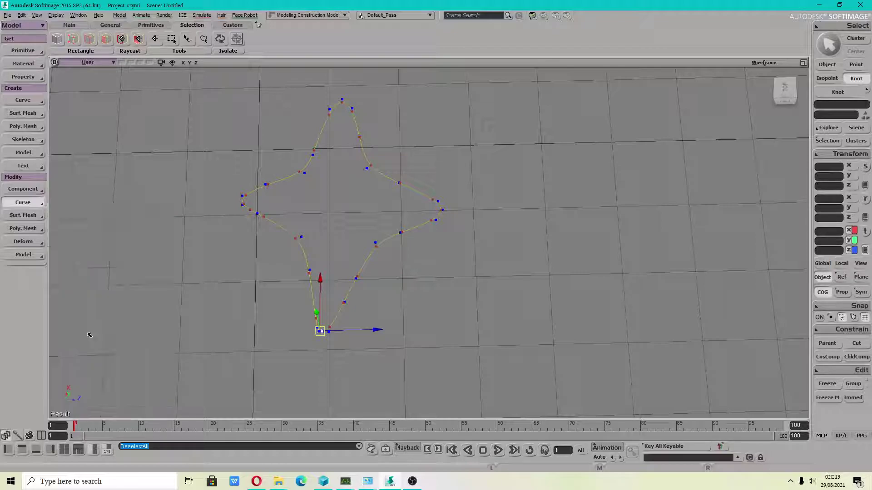
{"action": "left_click", "coordinate": [305, 255]}
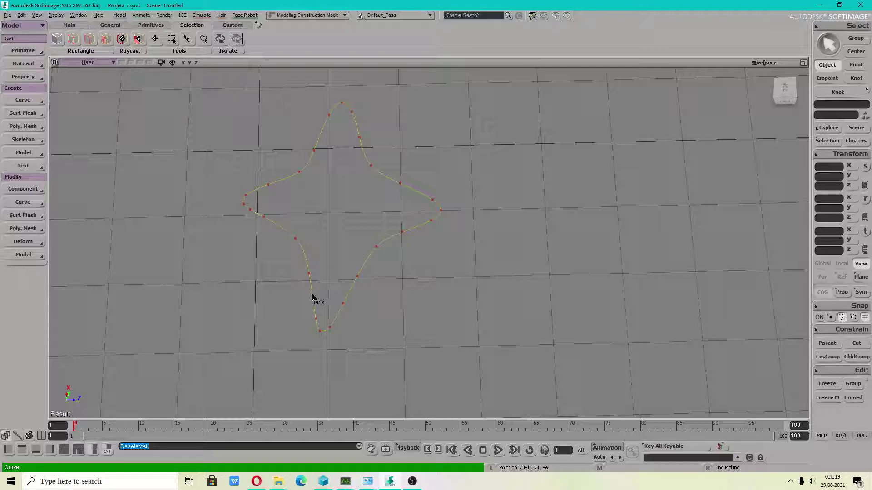
{"action": "left_click", "coordinate": [310, 276]}
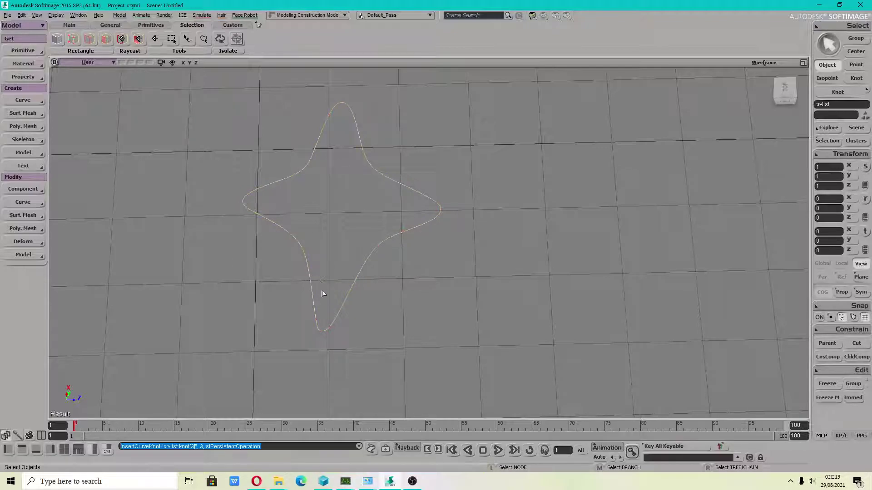
Slide the selected knot along the lower arm toward the bottom and back up.
{"action": "left_click", "coordinate": [313, 283]}
{"action": "scroll", "coordinate": [314, 293], "scroll_direction": "up", "scroll_amount": 5}
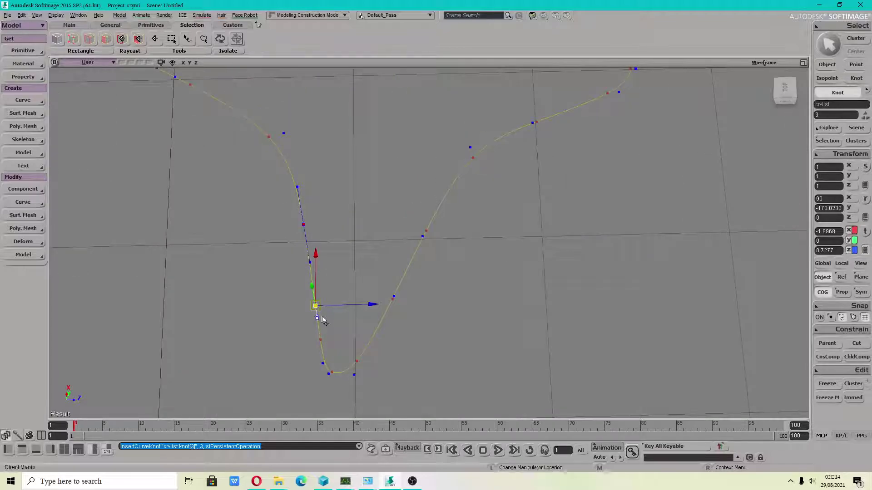
{"action": "mouse_move", "coordinate": [320, 302]}
{"action": "left_mouse_down", "text": "alt"}
{"action": "mouse_move", "coordinate": [320, 339]}
{"action": "mouse_move", "coordinate": [312, 286]}
{"action": "left_mouse_up", "text": "alt"}
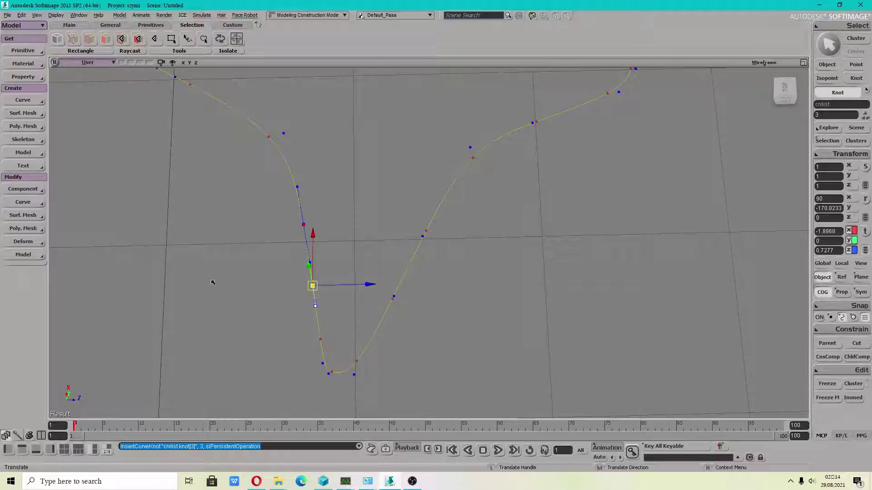
{"action": "left_click", "coordinate": [28, 203]}
{"action": "left_click_drag", "start_coordinate": [313, 288], "coordinate": [319, 326]}
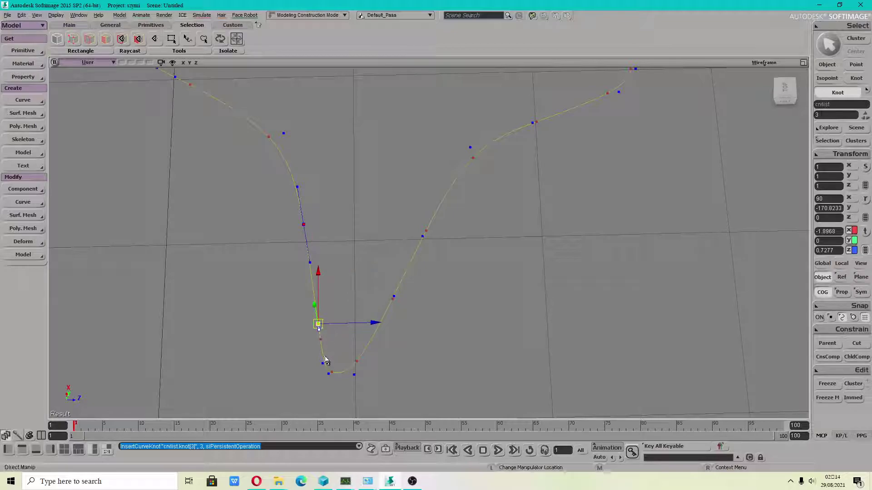
{"action": "left_click_drag", "start_coordinate": [324, 332], "coordinate": [326, 360]}
{"action": "left_click", "coordinate": [316, 309]}
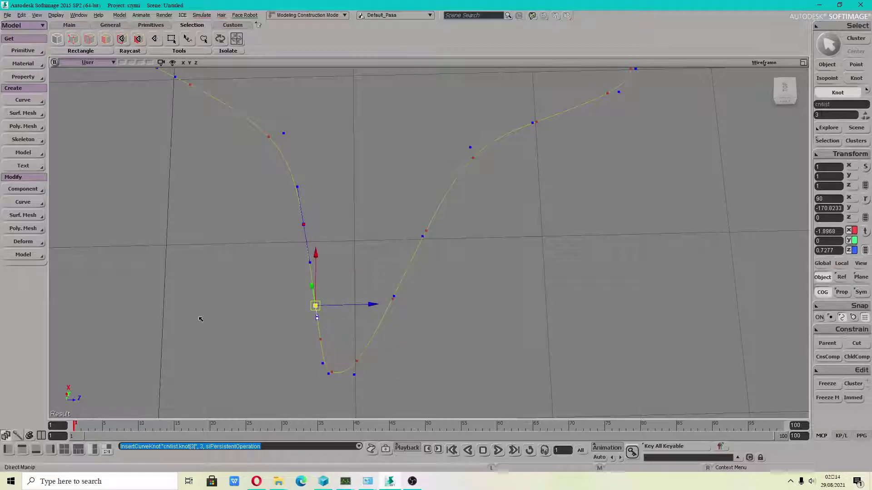
Insert another knot, then drag curve points to reshape the right side and lower arm.
{"action": "left_click", "coordinate": [32, 204]}
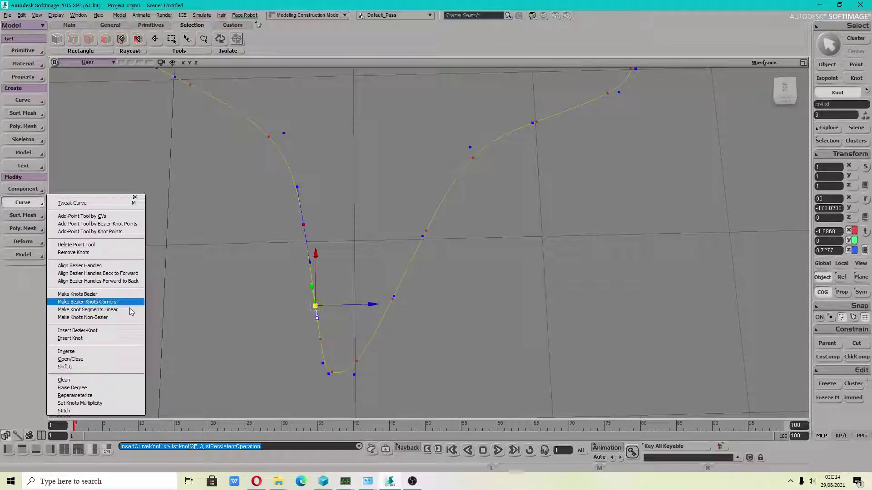
{"action": "left_click", "coordinate": [91, 338]}
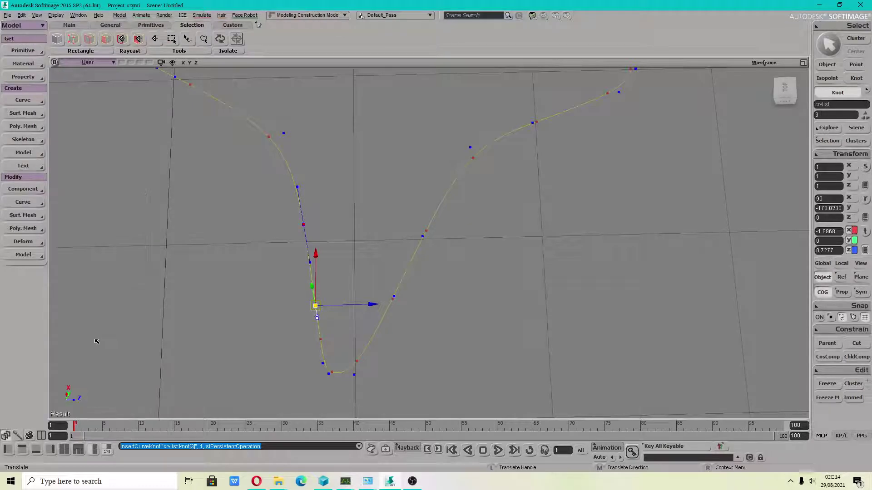
{"action": "left_click", "coordinate": [358, 342]}
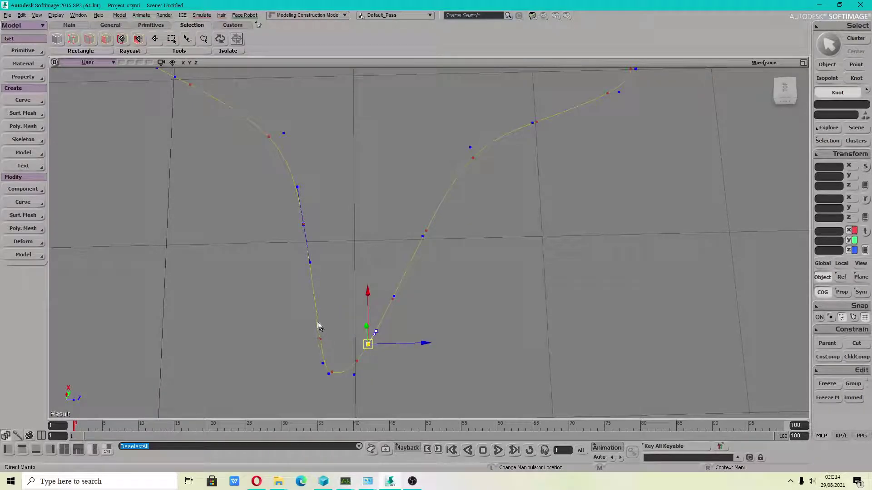
{"action": "middle_click_drag", "start_coordinate": [320, 328], "coordinate": [432, 214]}
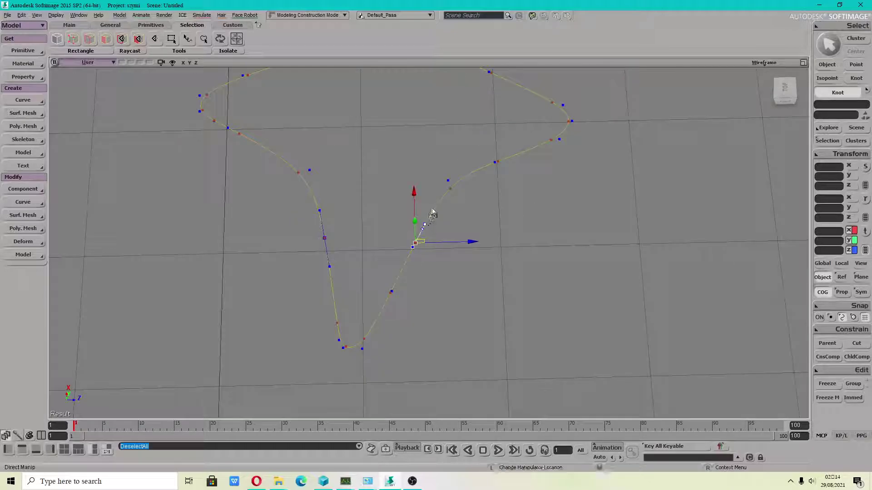
{"action": "left_click_drag", "start_coordinate": [443, 208], "coordinate": [431, 189]}
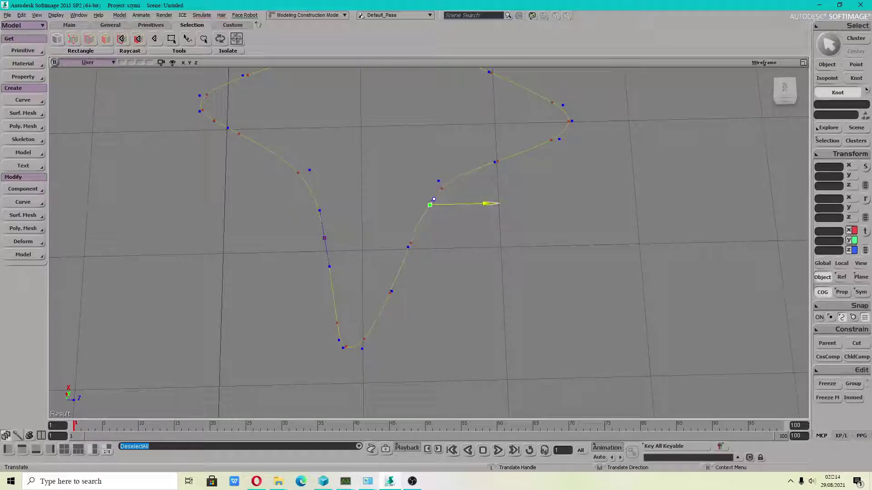
{"action": "left_click_drag", "start_coordinate": [432, 189], "coordinate": [435, 176]}
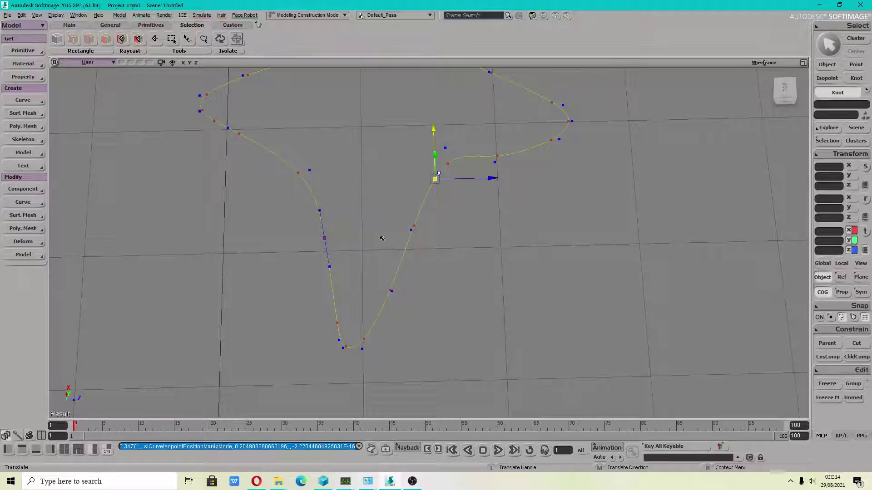
{"action": "left_click_drag", "start_coordinate": [400, 279], "coordinate": [390, 322]}
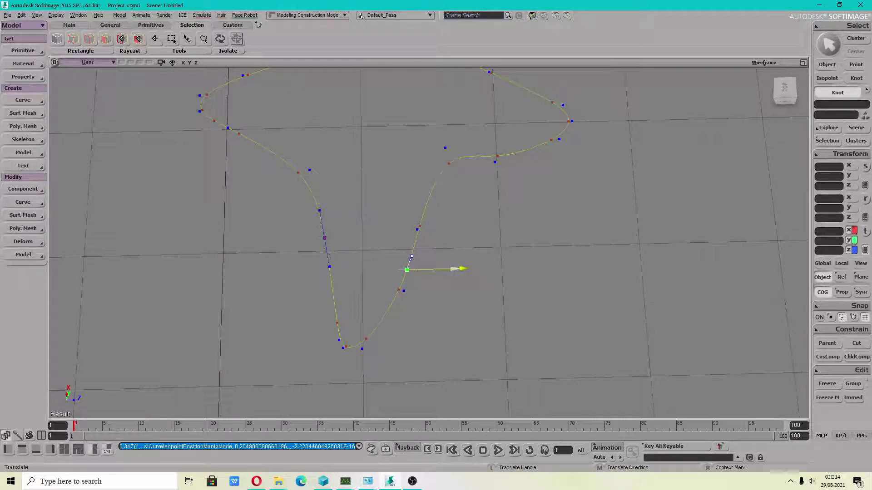
{"action": "left_click_drag", "start_coordinate": [391, 323], "coordinate": [444, 317]}
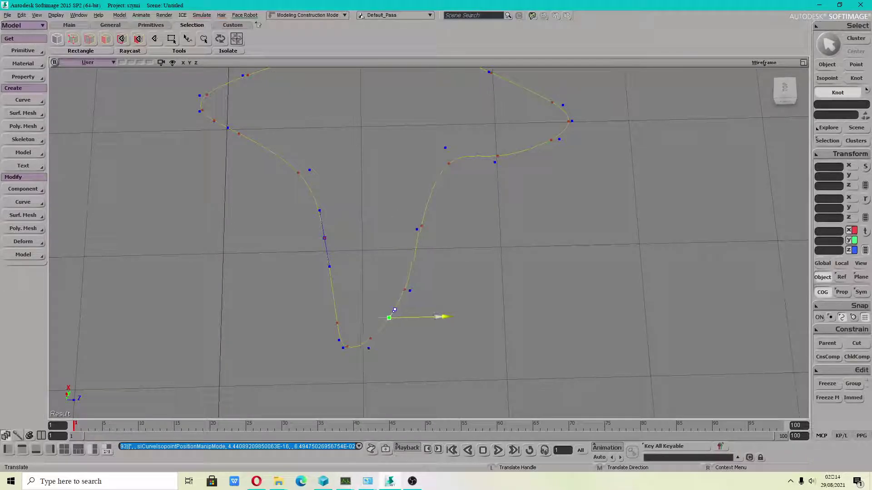
{"action": "key", "text": "v"}
Orbit to a low tilted view and nudge the selected knot slightly left and up.
{"action": "key", "text": "s"}
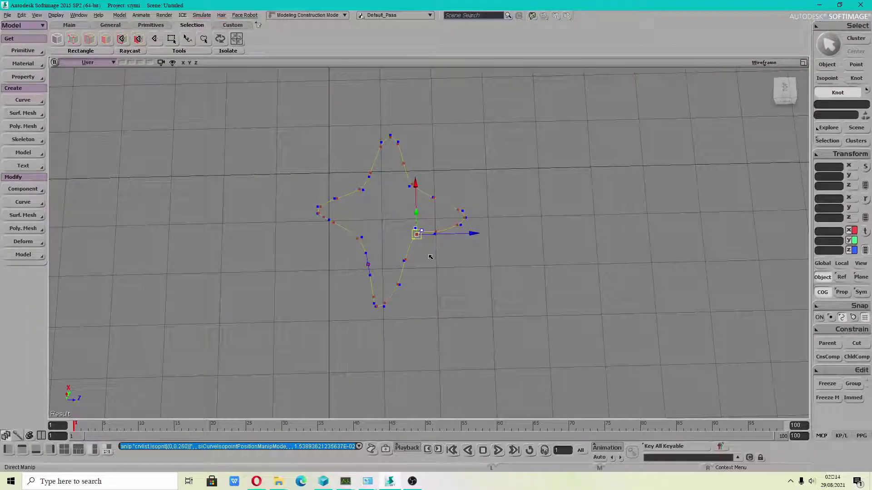
{"action": "mouse_move", "coordinate": [424, 268]}
{"action": "left_mouse_down"}
{"action": "mouse_move", "coordinate": [427, 230]}
{"action": "mouse_move", "coordinate": [396, 295]}
{"action": "left_mouse_up"}
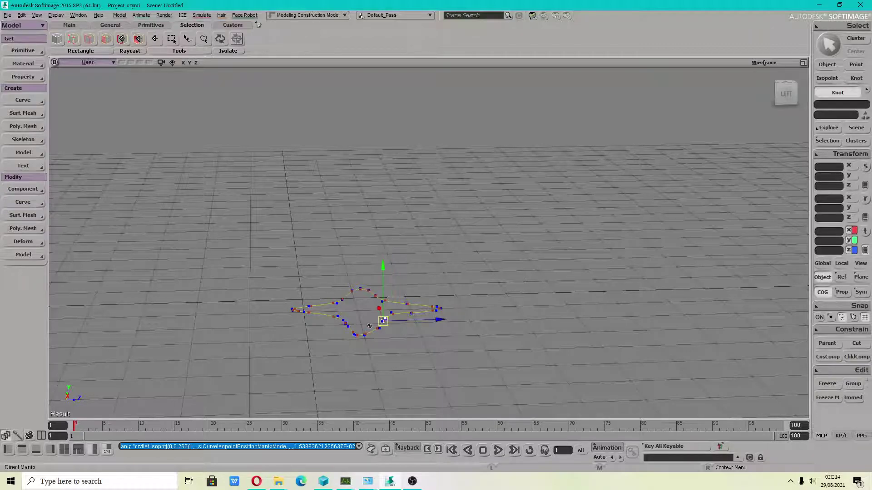
{"action": "key", "text": "s"}
{"action": "left_click_drag", "start_coordinate": [629, 140], "coordinate": [620, 196]}
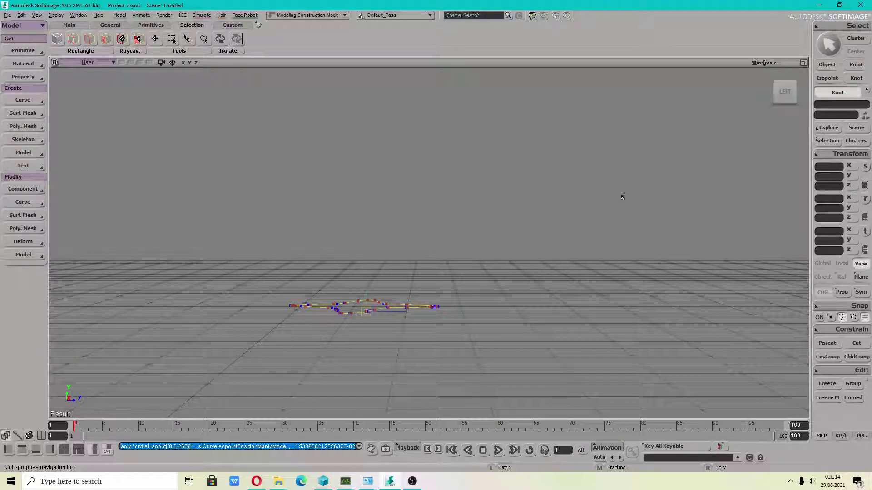
{"action": "key", "text": "v"}
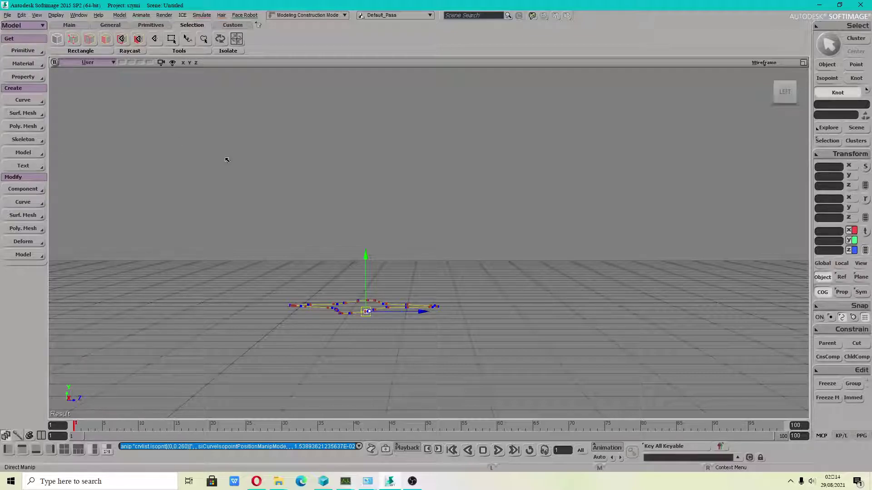
{"action": "key", "text": "s"}
{"action": "left_click_drag", "start_coordinate": [226, 160], "coordinate": [216, 173]}
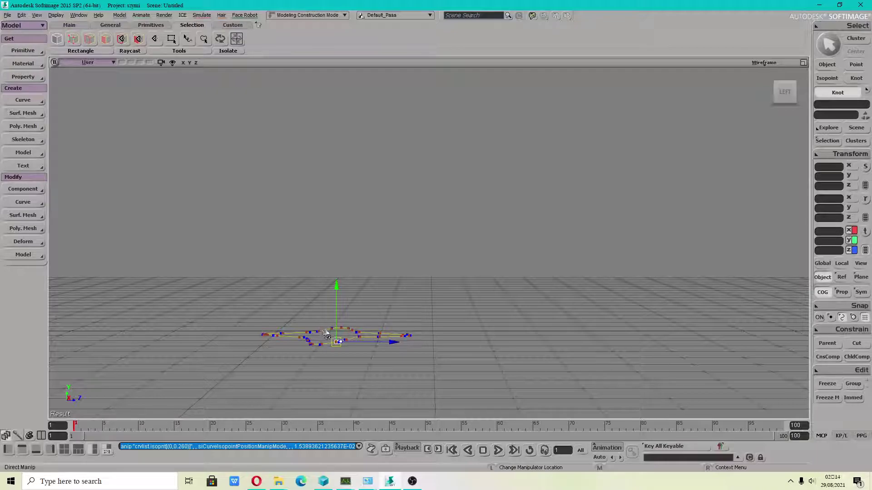
{"action": "left_click_drag", "start_coordinate": [333, 302], "coordinate": [314, 293]}
Switch the viewport to the Front view and pan so the star sits lower.
{"action": "left_click", "coordinate": [34, 102]}
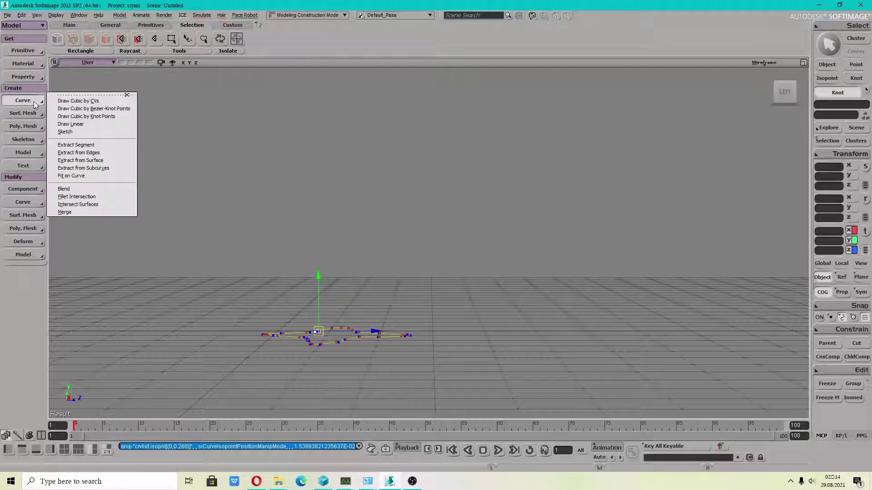
{"action": "left_click", "coordinate": [85, 63]}
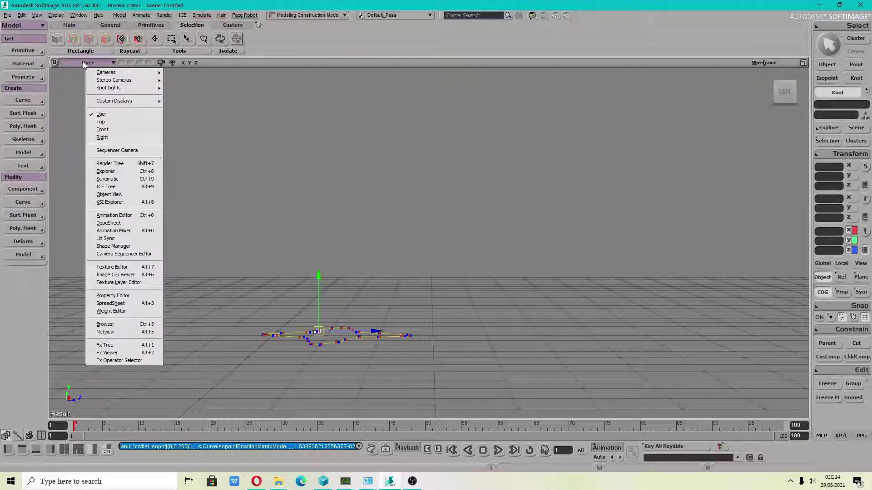
{"action": "left_click", "coordinate": [104, 129]}
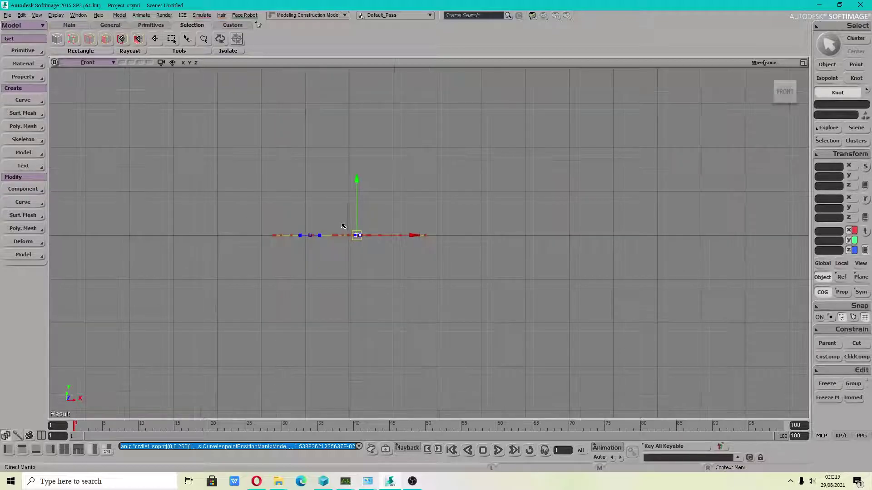
{"action": "middle_click_drag", "start_coordinate": [343, 226], "coordinate": [290, 242]}
{"action": "key", "text": "space"}
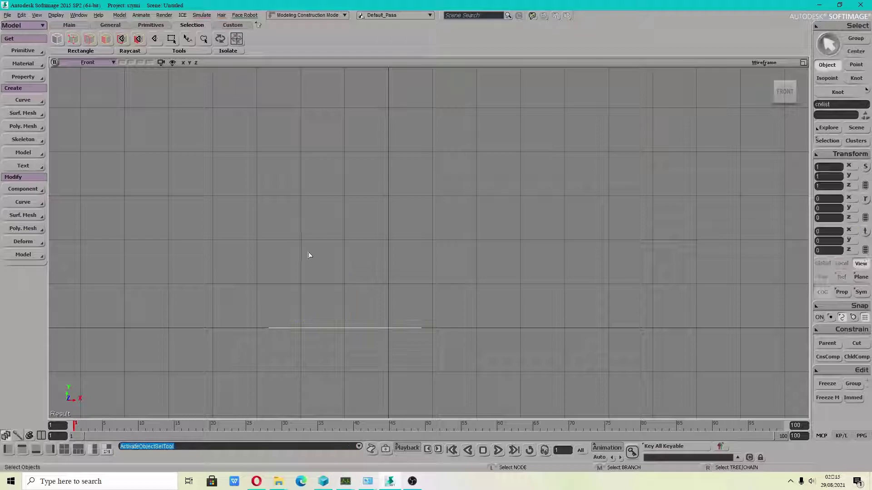
Draw a cubic path curve rising from lower left and arcing over to the right.
{"action": "left_click", "coordinate": [38, 101]}
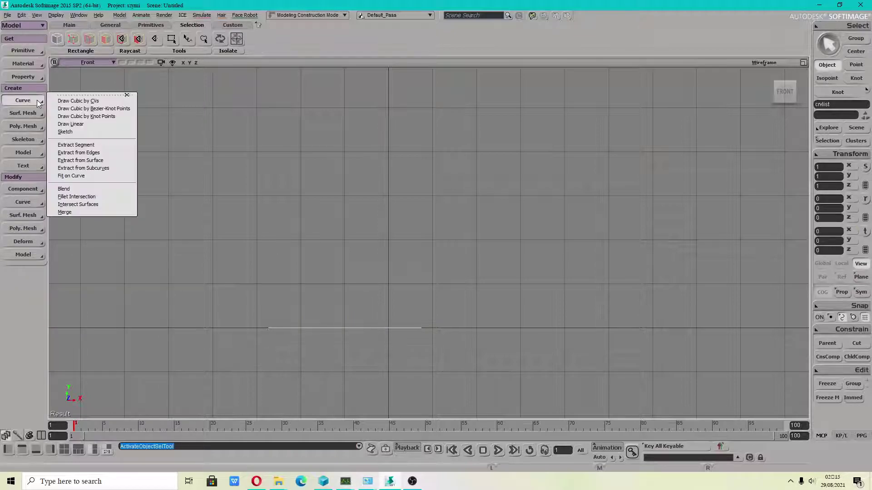
{"action": "left_click", "coordinate": [79, 102]}
{"action": "left_click", "coordinate": [342, 323]}
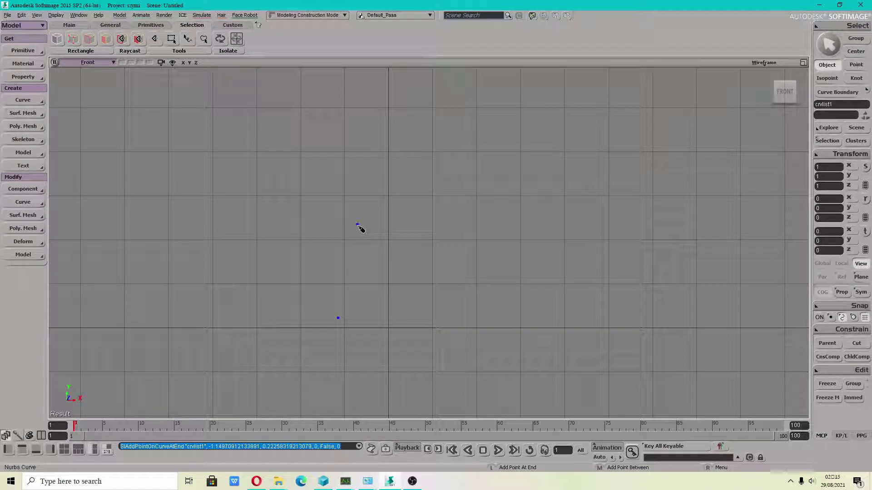
{"action": "left_click", "coordinate": [359, 227]}
{"action": "left_click", "coordinate": [401, 136]}
{"action": "key", "text": "s"}
{"action": "middle_click_drag", "start_coordinate": [461, 181], "coordinate": [389, 184]}
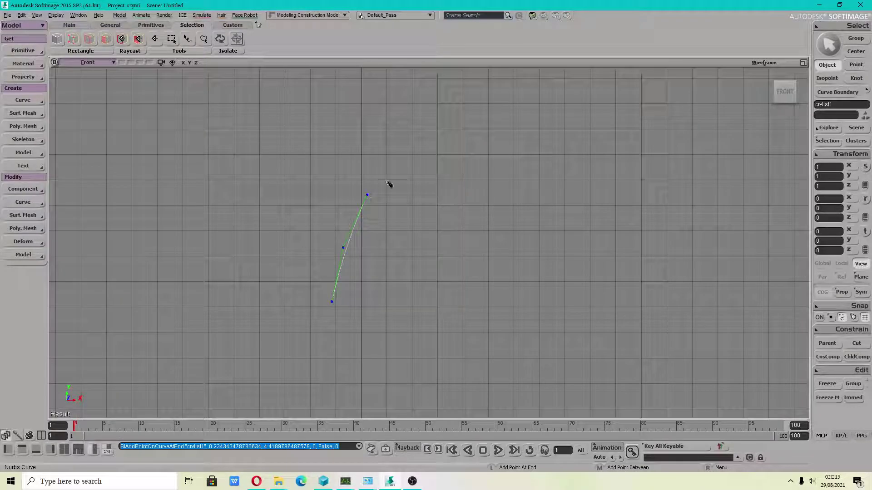
{"action": "left_click", "coordinate": [489, 103]}
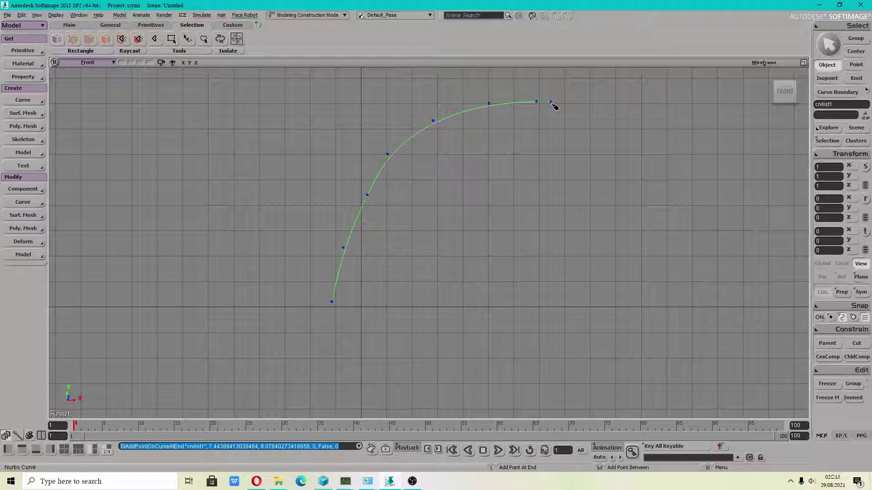
{"action": "key", "text": "m"}
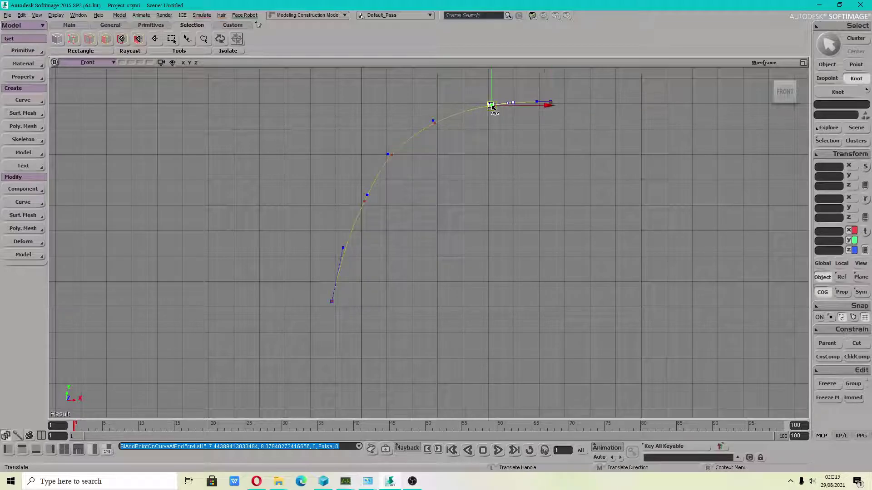
{"action": "scroll", "coordinate": [374, 168], "scroll_direction": "up", "scroll_amount": 2}
{"action": "key", "text": "space"}
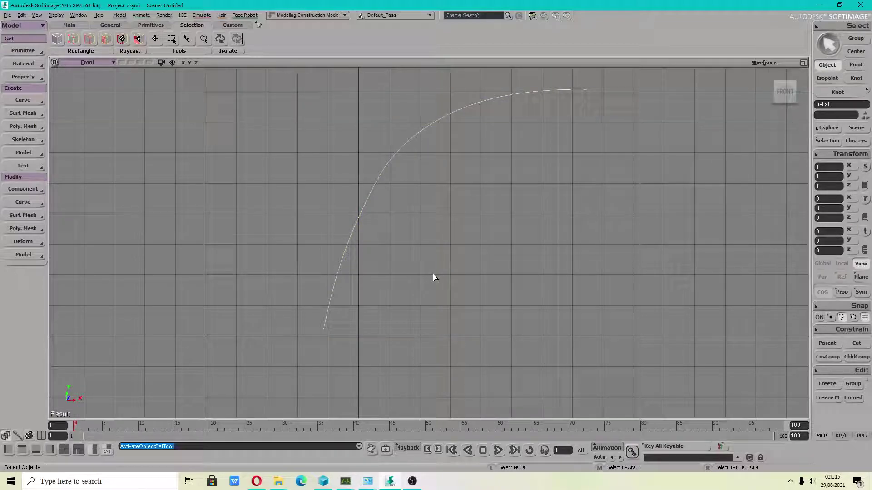
Switch the viewport to the User camera, viewing the curve and star from above.
{"action": "left_click", "coordinate": [98, 65]}
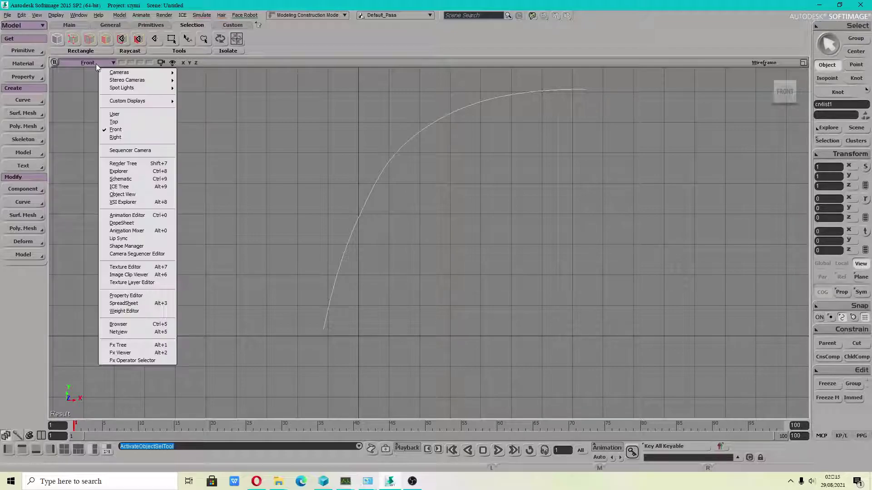
{"action": "left_click", "coordinate": [115, 114]}
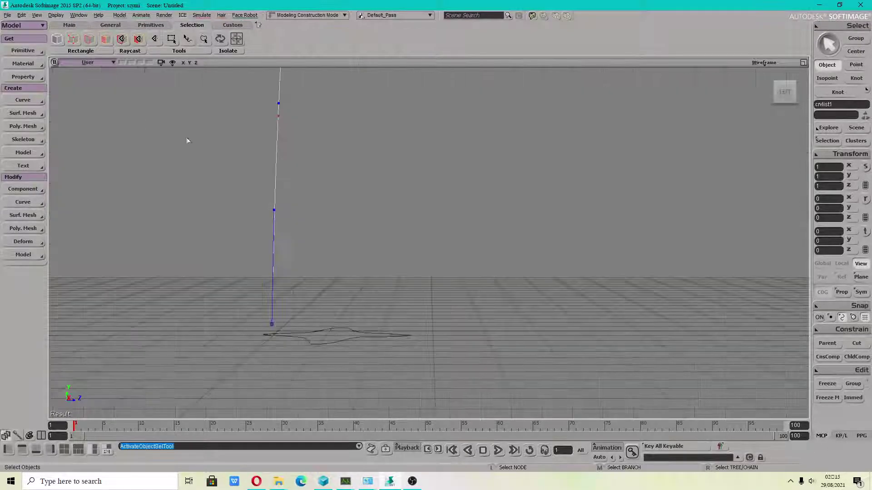
{"action": "mouse_move", "coordinate": [404, 242]}
{"action": "left_mouse_down"}
{"action": "mouse_move", "coordinate": [432, 284]}
{"action": "mouse_move", "coordinate": [424, 269]}
{"action": "mouse_move", "coordinate": [378, 284]}
{"action": "left_mouse_up"}
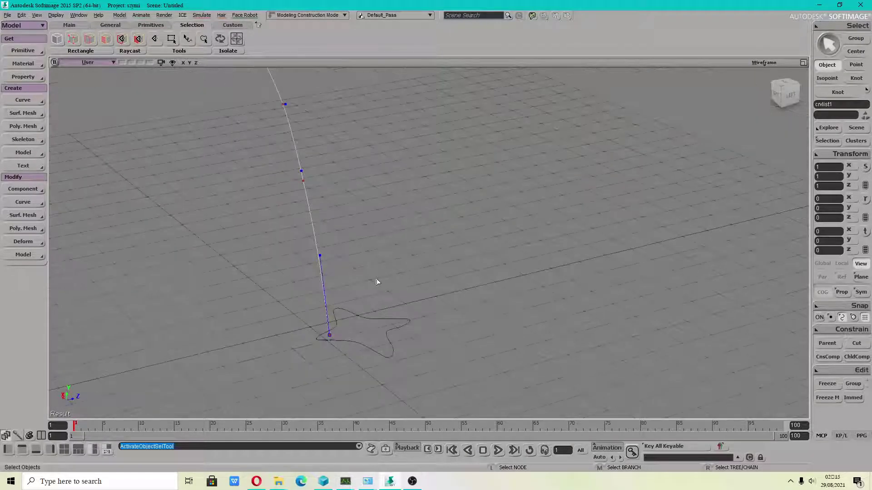
Move the path curve's base onto the star, then select the star profile.
{"action": "key", "text": "v"}
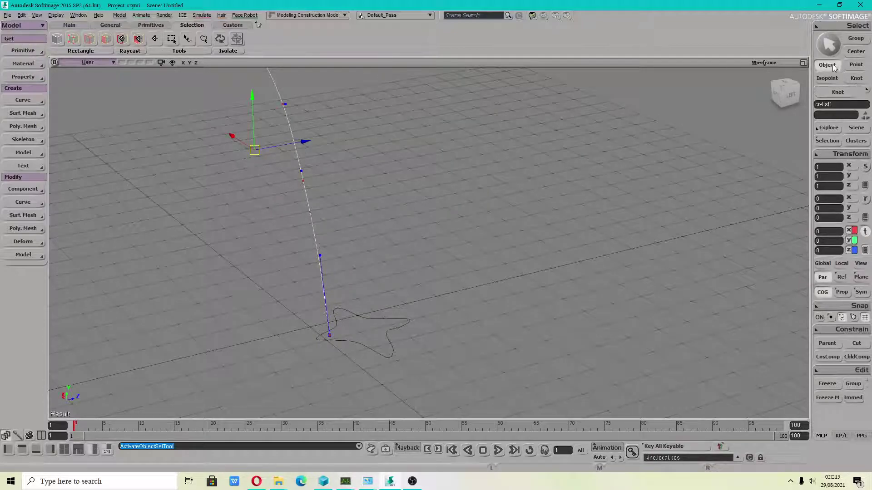
{"action": "mouse_move", "coordinate": [293, 149]}
{"action": "left_mouse_down"}
{"action": "mouse_move", "coordinate": [335, 141]}
{"action": "mouse_move", "coordinate": [328, 141]}
{"action": "left_mouse_up"}
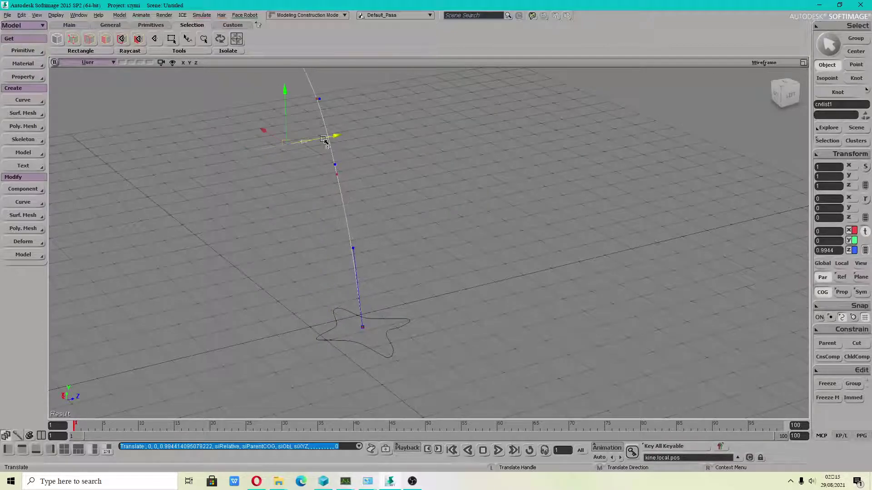
{"action": "left_click", "coordinate": [380, 322]}
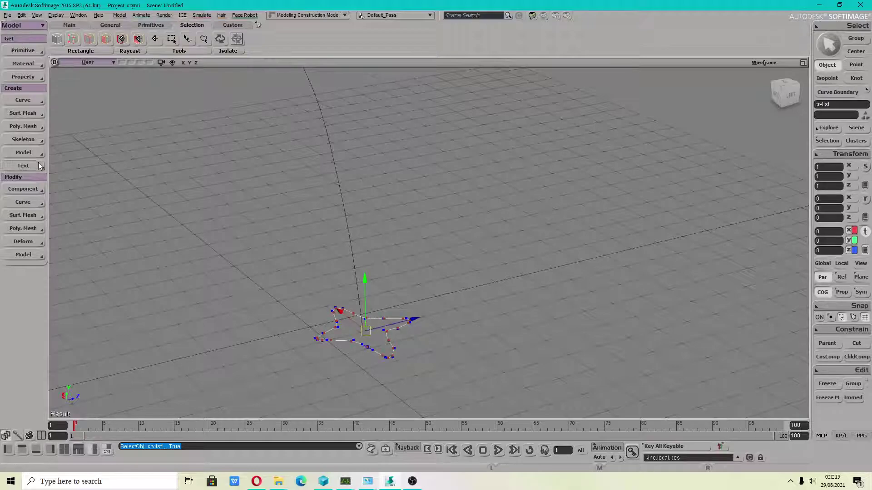
{"action": "left_click", "coordinate": [42, 129]}
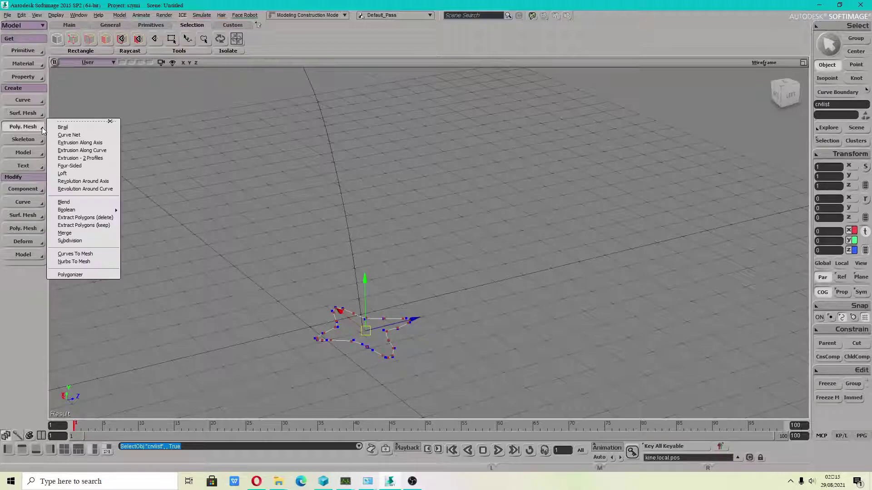
Extrude the star along the bent path curve into a polygon mesh.
{"action": "left_click", "coordinate": [107, 150]}
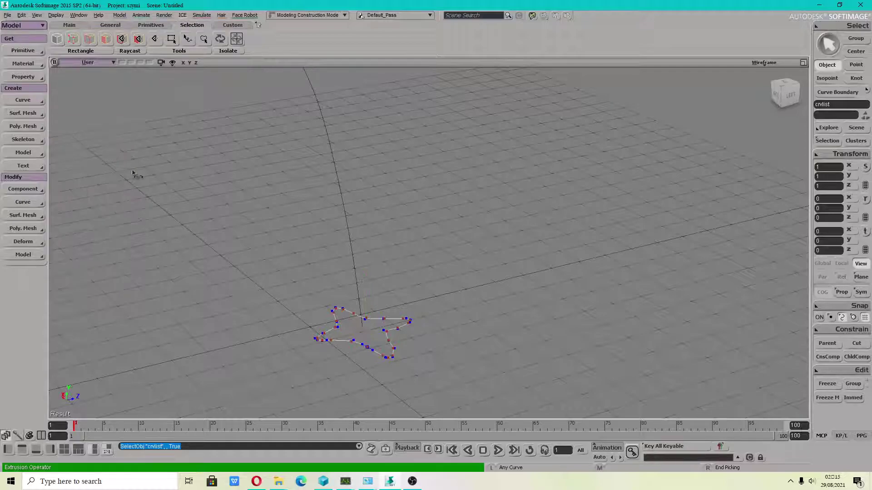
{"action": "left_click", "coordinate": [349, 240]}
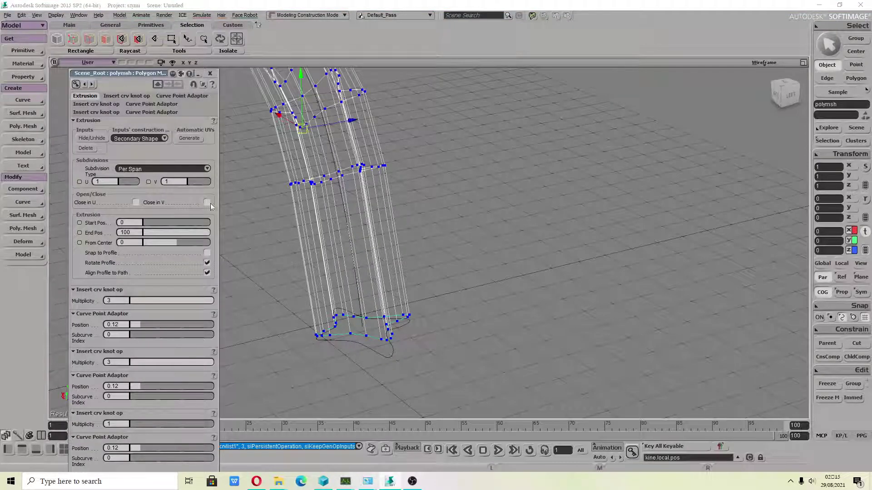
{"action": "mouse_move", "coordinate": [325, 213]}
{"action": "middle_mouse_down"}
{"action": "mouse_move", "coordinate": [296, 249]}
{"action": "mouse_move", "coordinate": [344, 288]}
{"action": "mouse_move", "coordinate": [341, 269]}
{"action": "mouse_move", "coordinate": [424, 266]}
{"action": "middle_mouse_up"}
{"action": "mouse_move", "coordinate": [785, 93]}
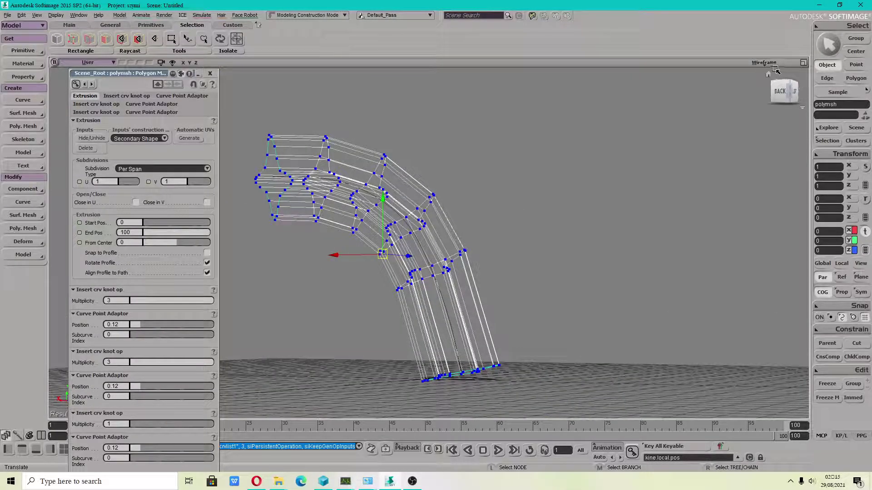
Set the viewport display mode to Shaded, then to OpenGL.
{"action": "left_click", "coordinate": [774, 66]}
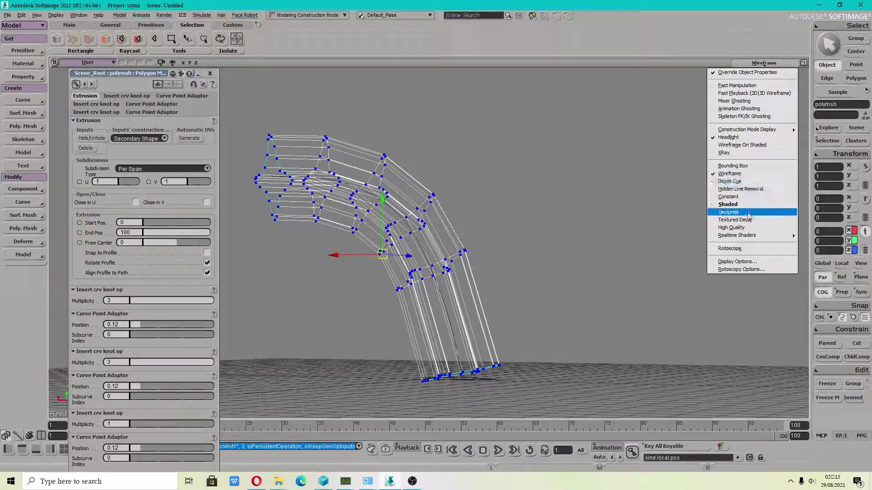
{"action": "left_click", "coordinate": [743, 204]}
{"action": "left_click", "coordinate": [769, 63]}
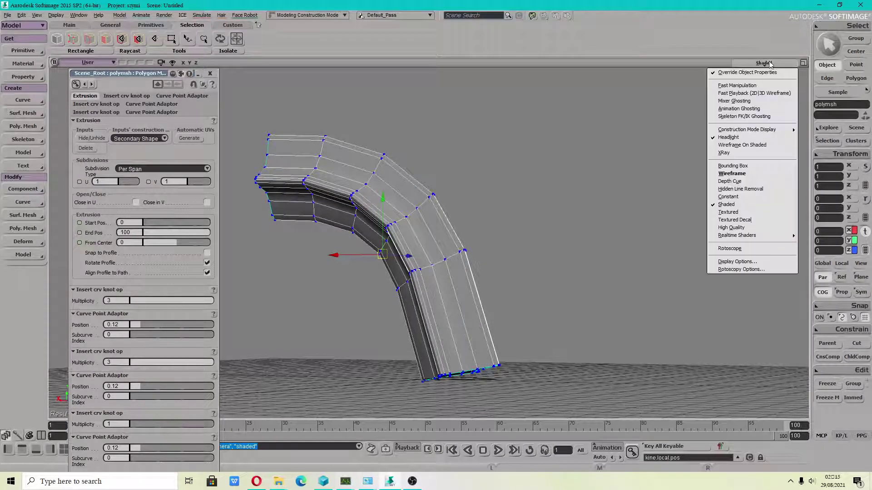
{"action": "left_click", "coordinate": [810, 236]}
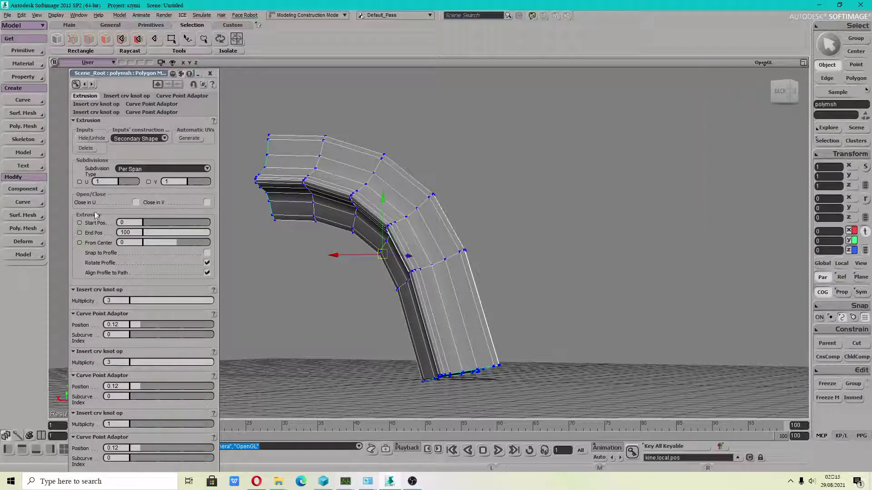
Set the extrusion's Subdivisions to U 3 and V 7, orbiting to inspect the tube.
{"action": "left_click_drag", "start_coordinate": [127, 181], "coordinate": [192, 180]}
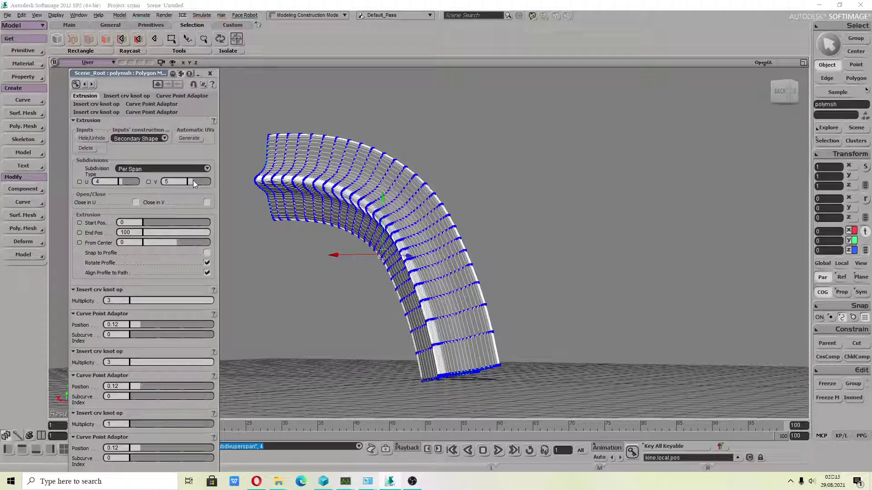
{"action": "key", "text": "s"}
{"action": "mouse_move", "coordinate": [436, 224]}
{"action": "left_mouse_down"}
{"action": "mouse_move", "coordinate": [572, 224]}
{"action": "mouse_move", "coordinate": [476, 225]}
{"action": "left_mouse_up"}
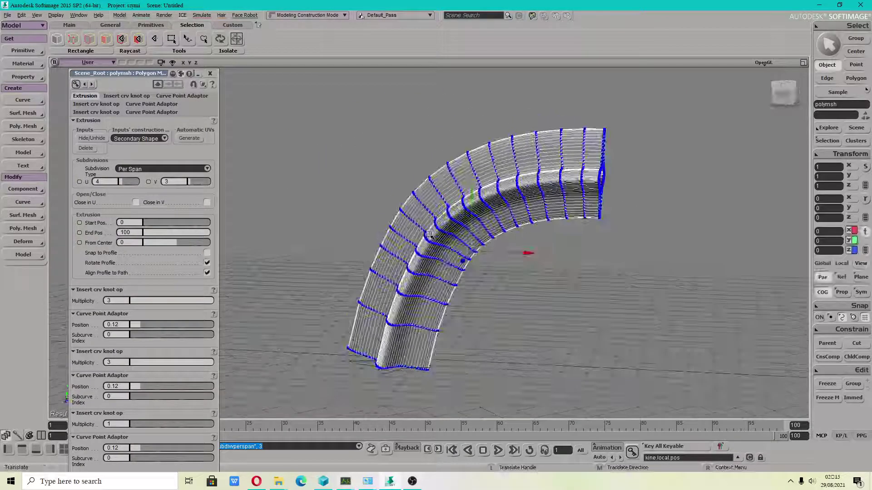
{"action": "scroll", "coordinate": [408, 238], "scroll_direction": "up", "scroll_amount": 5}
{"action": "key", "text": "v"}
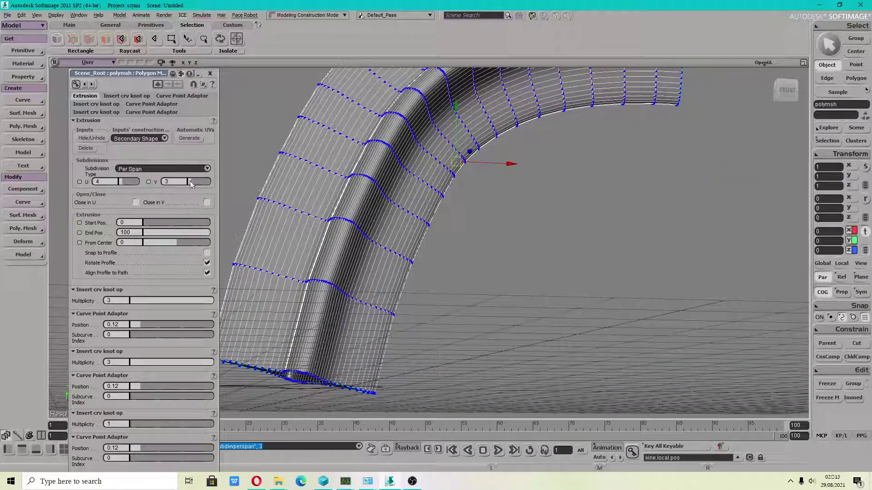
{"action": "left_click_drag", "start_coordinate": [188, 181], "coordinate": [193, 182]}
{"action": "left_click_drag", "start_coordinate": [125, 184], "coordinate": [122, 181]}
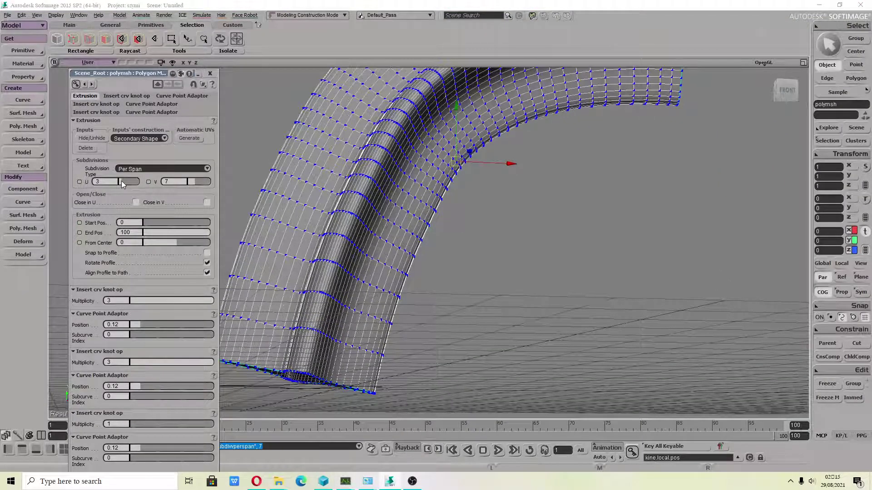
{"action": "key", "text": "s"}
{"action": "left_click_drag", "start_coordinate": [436, 239], "coordinate": [660, 252]}
{"action": "scroll", "coordinate": [660, 252], "scroll_direction": "down", "scroll_amount": 5}
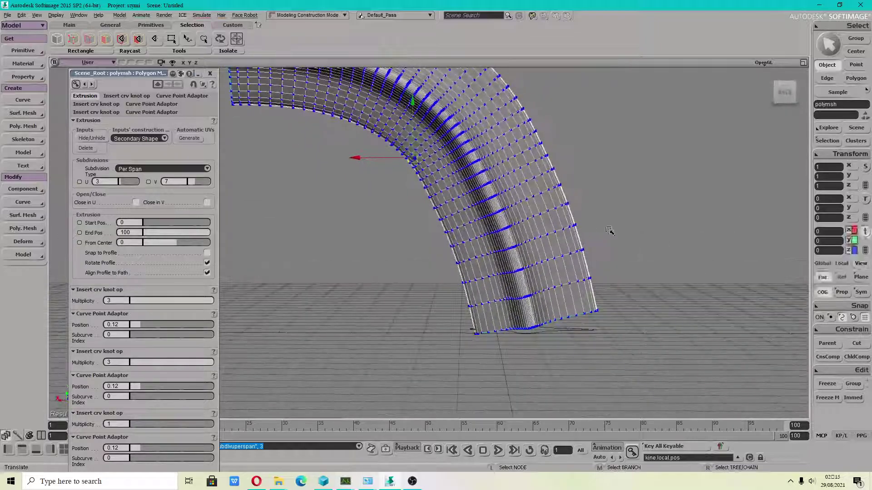
{"action": "mouse_move", "coordinate": [609, 233]}
{"action": "left_mouse_down"}
{"action": "mouse_move", "coordinate": [602, 277]}
{"action": "mouse_move", "coordinate": [806, 386]}
{"action": "left_mouse_up"}
{"action": "scroll", "coordinate": [603, 277], "scroll_direction": "up", "scroll_amount": 5}
{"action": "scroll", "coordinate": [462, 286], "scroll_direction": "down", "scroll_amount": 5}
Freeze the mesh's construction history, close its property editor, and begin Save As.
{"action": "left_click", "coordinate": [829, 397]}
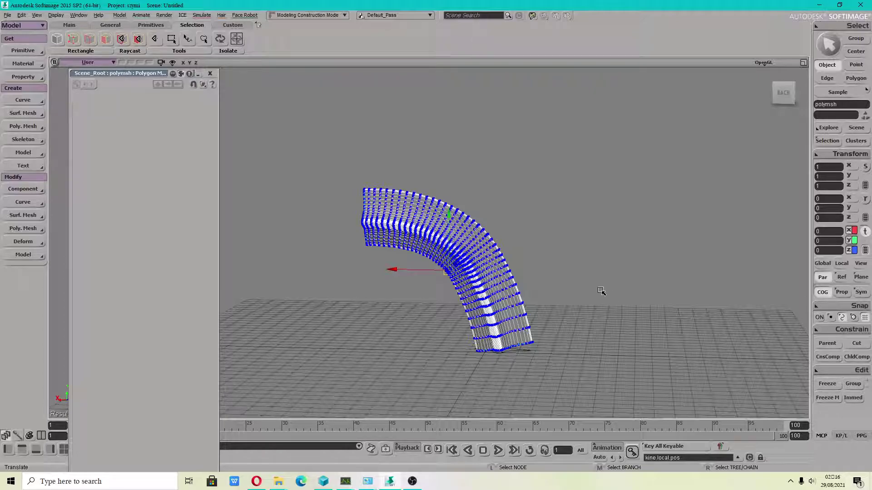
{"action": "left_click_drag", "start_coordinate": [602, 296], "coordinate": [580, 306]}
{"action": "left_click", "coordinate": [211, 73]}
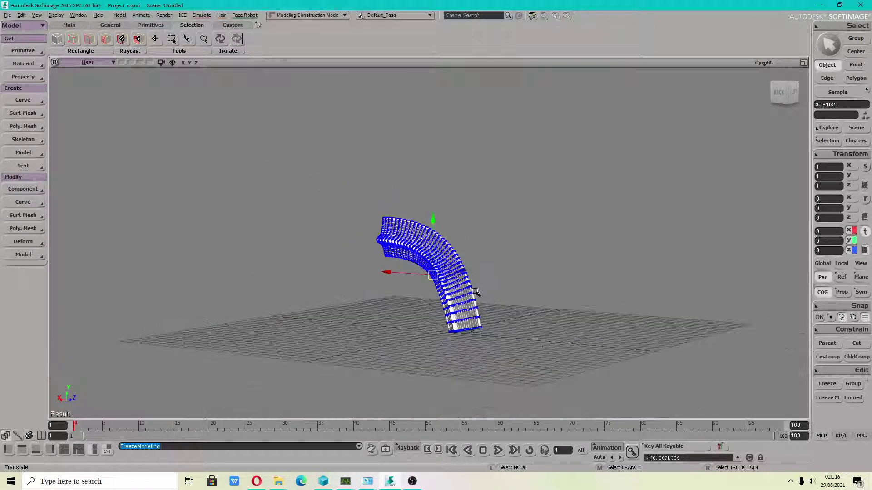
{"action": "scroll", "coordinate": [515, 302], "scroll_direction": "up", "scroll_amount": 5}
{"action": "scroll", "coordinate": [557, 275], "scroll_direction": "up", "scroll_amount": 3}
{"action": "scroll", "coordinate": [558, 275], "scroll_direction": "down", "scroll_amount": 4}
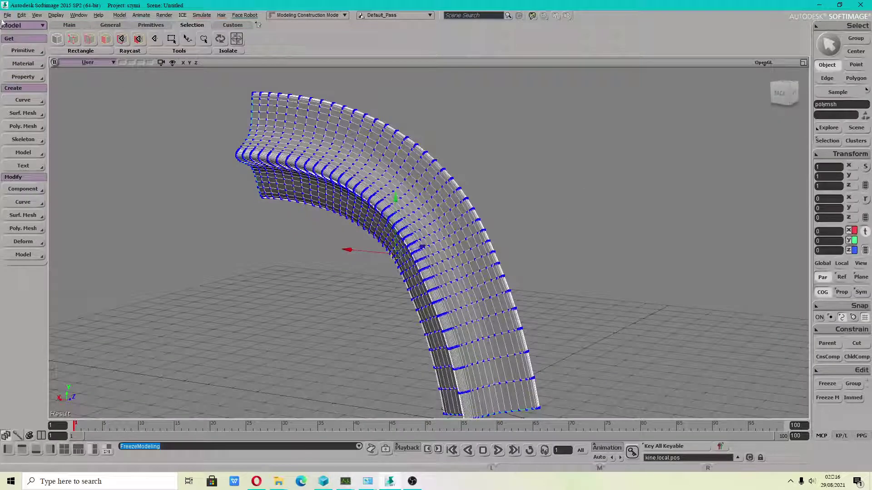
{"action": "left_click", "coordinate": [23, 15]}
{"action": "key", "text": "Escape"}
{"action": "type", "text": "extrusion along curve"}
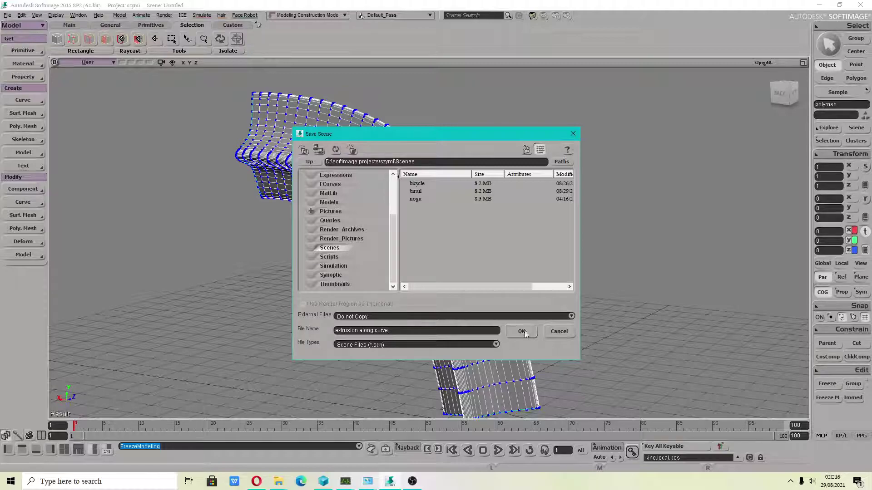
Save the scene as 'extrusion along curve' and bring OBS to the front.
{"action": "left_click", "coordinate": [522, 332]}
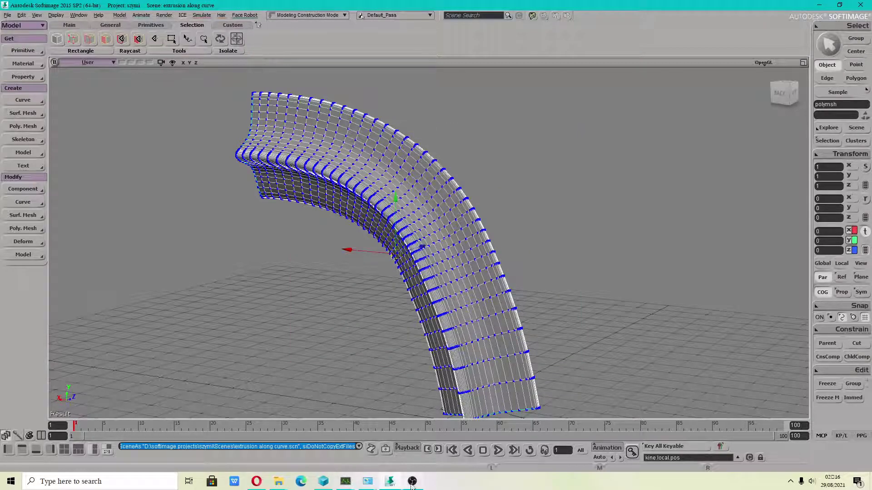
{"action": "mouse_move", "coordinate": [412, 481]}
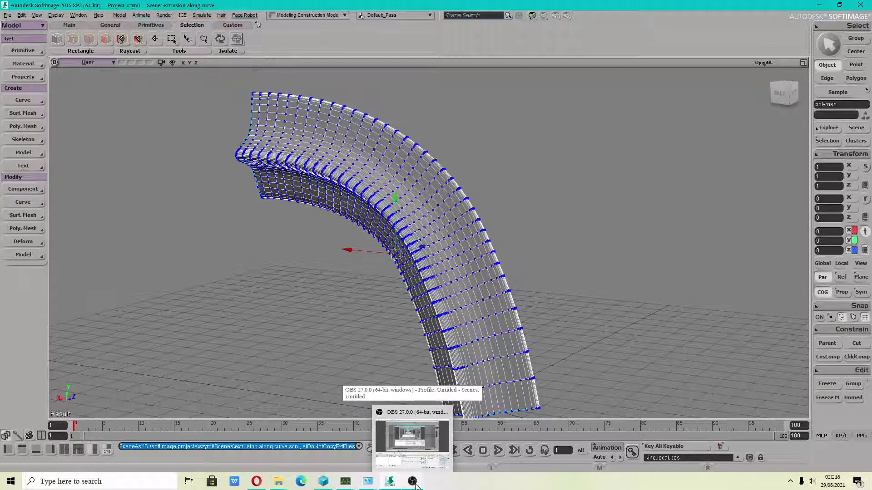
{"action": "left_click", "coordinate": [413, 481]}
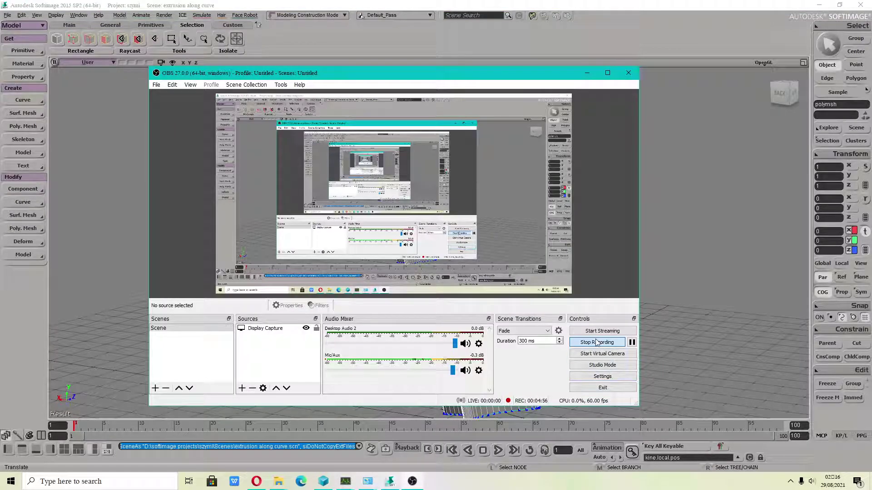